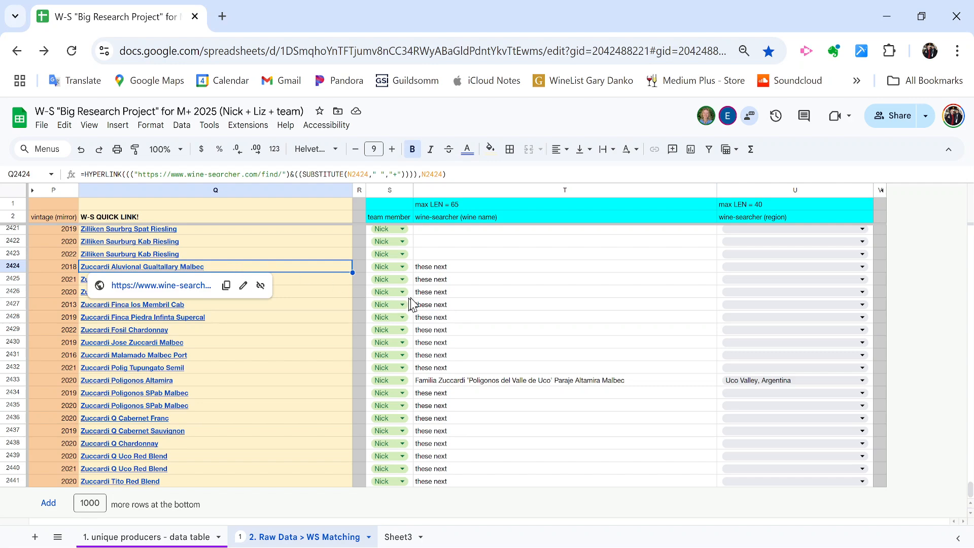
Open the Wine-Searcher quick links for Zuccardi Aluvional Gualtallary Malbec, Concreto Malbec and Emma Bonarda in rows 2424 to 2426.
key("ctrl+shift+Down")
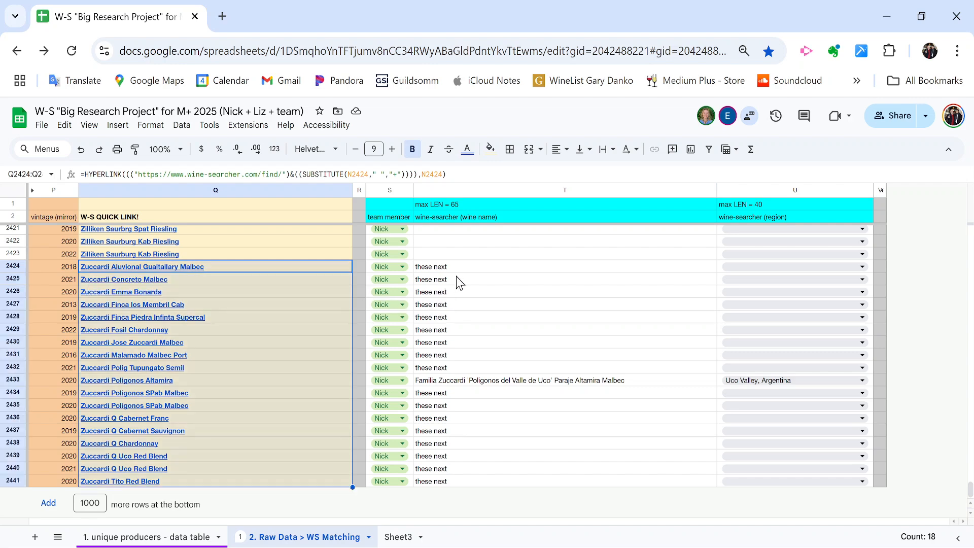
left_click(457, 278)
left_click(212, 268)
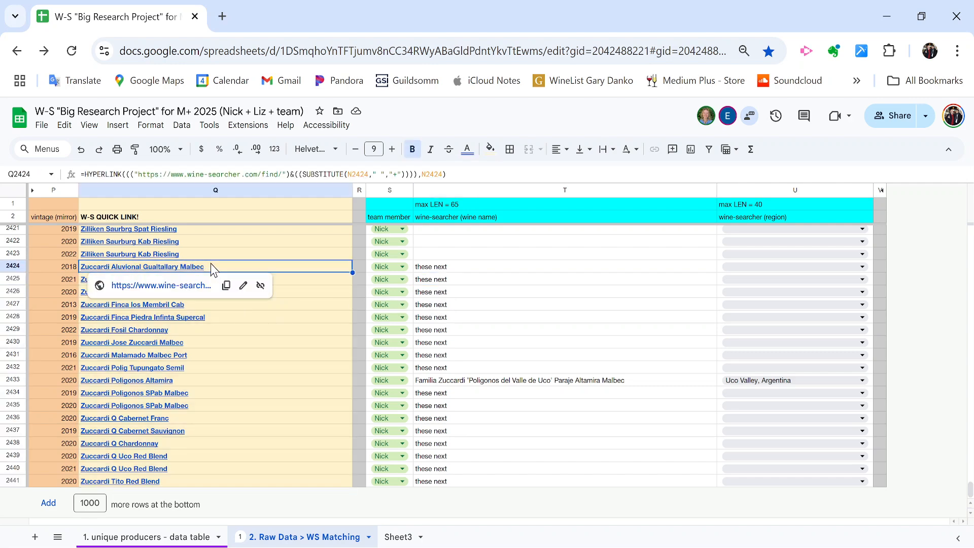
left_click(181, 285)
left_click(272, 279)
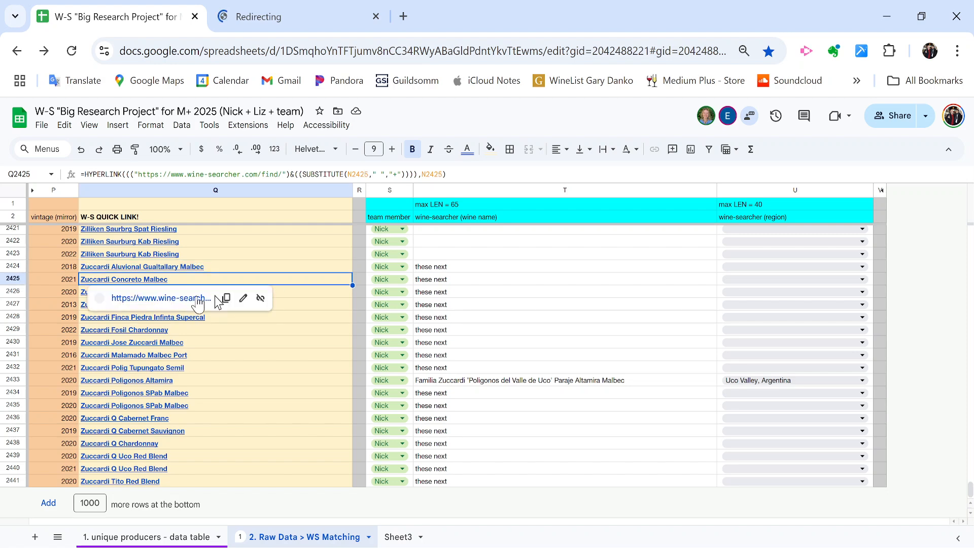
left_click(167, 299)
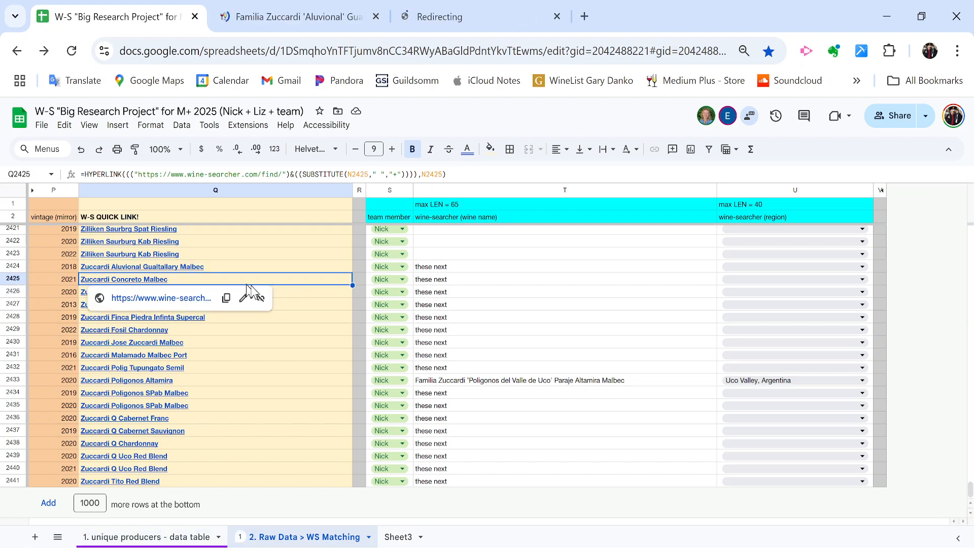
left_click(283, 298)
left_click(196, 308)
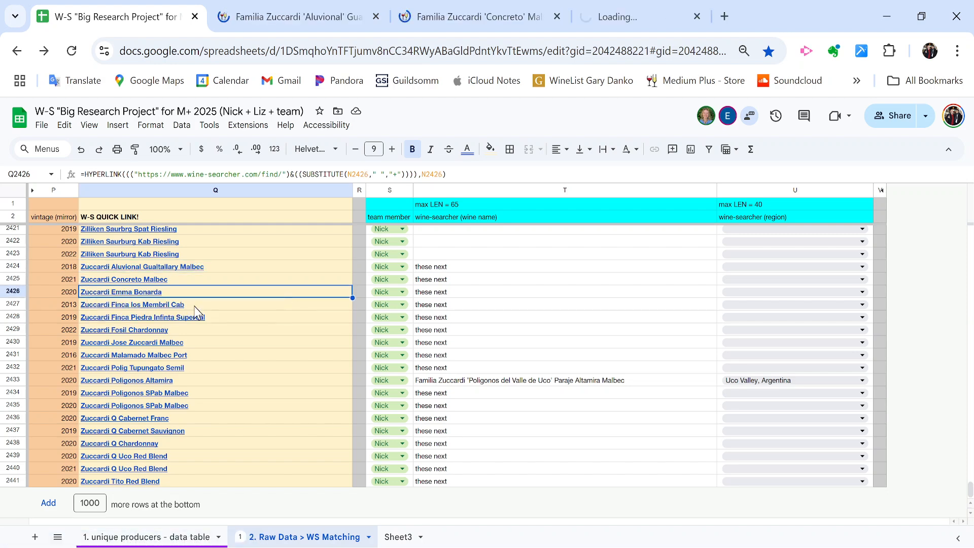
Open the Wine-Searcher quick links for Zuccardi Finca los Membril Cab, Finca Piedra Infinta Supercal and Fosil Chardonnay in rows 2427 to 2429.
left_click(177, 306)
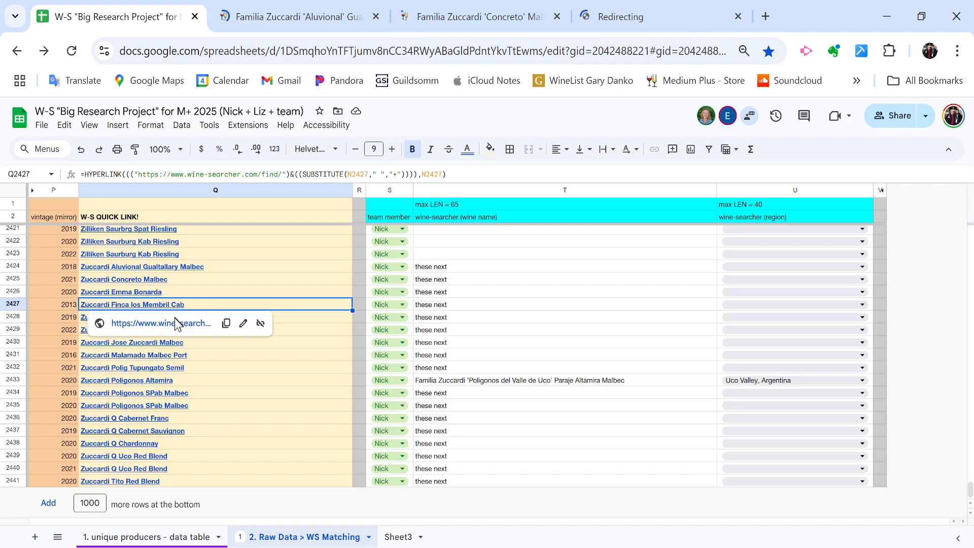
left_click(196, 321)
left_click(254, 321)
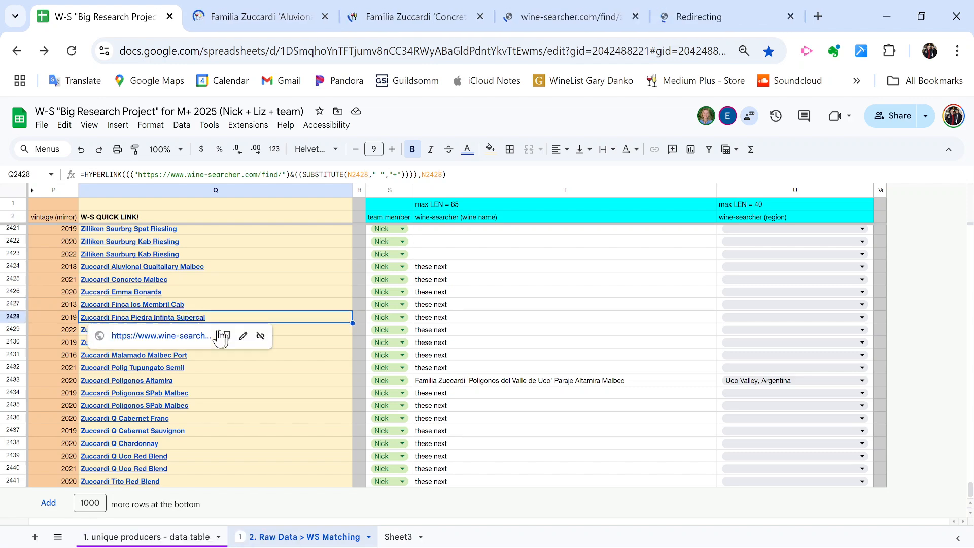
left_click(190, 339)
left_click(274, 332)
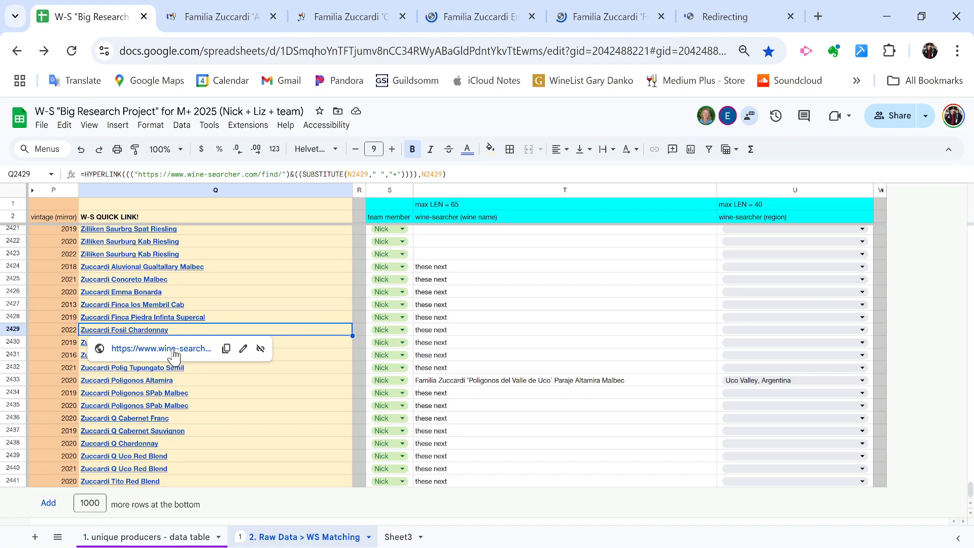
left_click(192, 348)
Open the Wine-Searcher quick links for Zuccardi Jose Zuccardi Malbec, Malamado Malbec Port and Polig Tupungato Semil in rows 2430 to 2432.
left_click(207, 346)
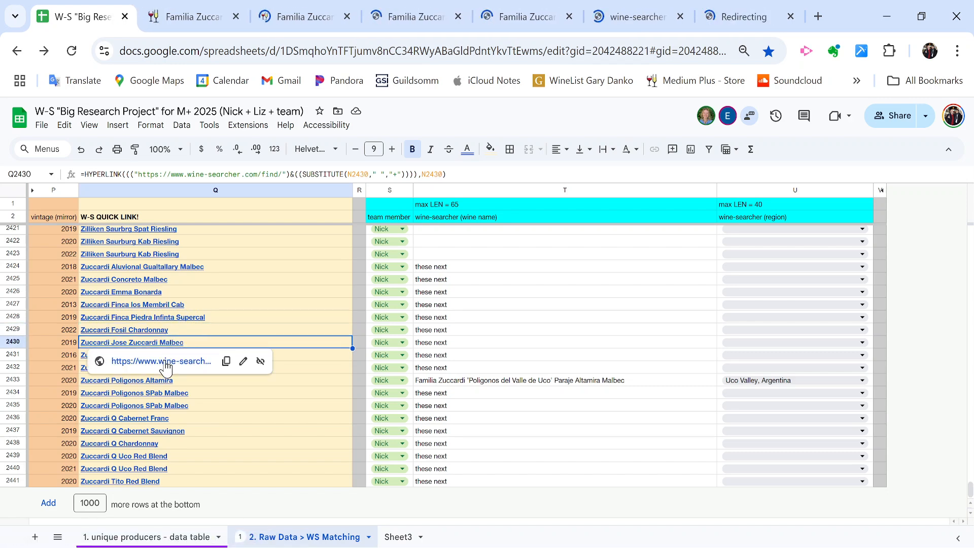
left_click(190, 359)
left_click(212, 354)
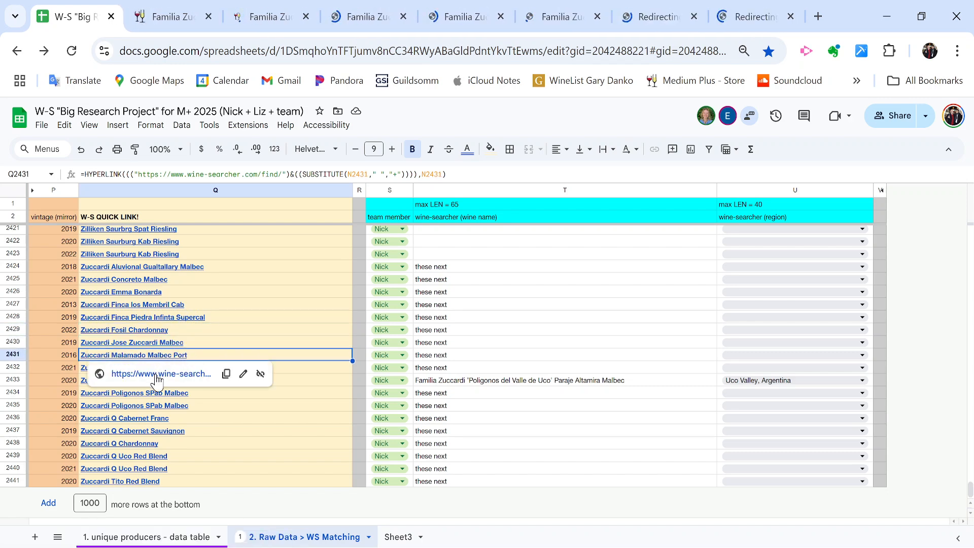
left_click(173, 373)
left_click(200, 367)
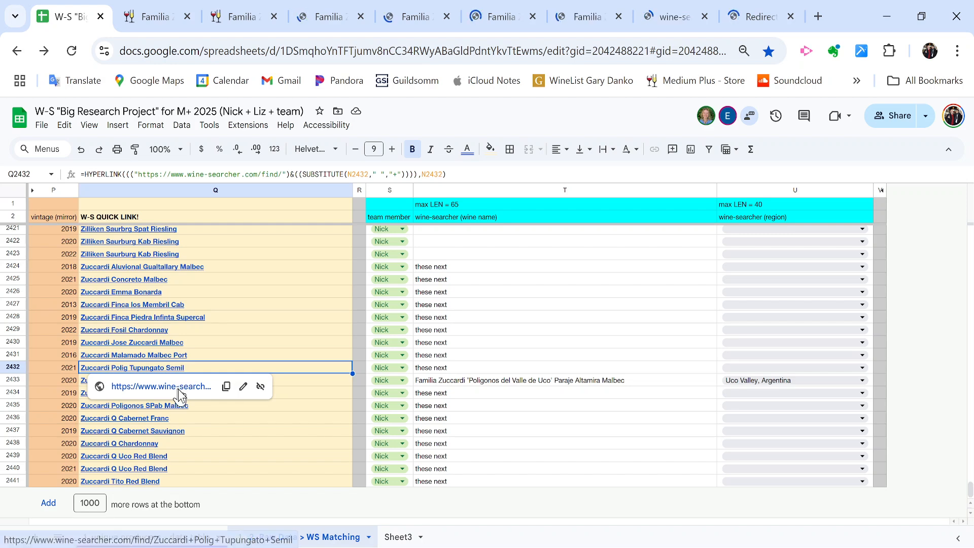
left_click(183, 386)
Open the Wine-Searcher quick links for both Zuccardi Poligonos SPab Malbec rows, Q Cabernet Franc and Q Cabernet Sauvignon in rows 2434 to 2437.
left_click(217, 392)
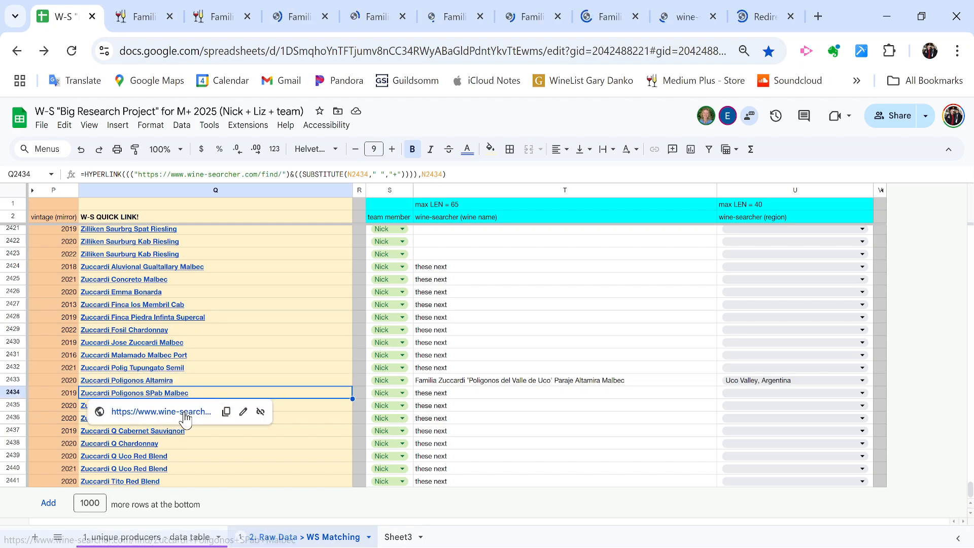
left_click(186, 409)
left_click(213, 406)
left_click(175, 426)
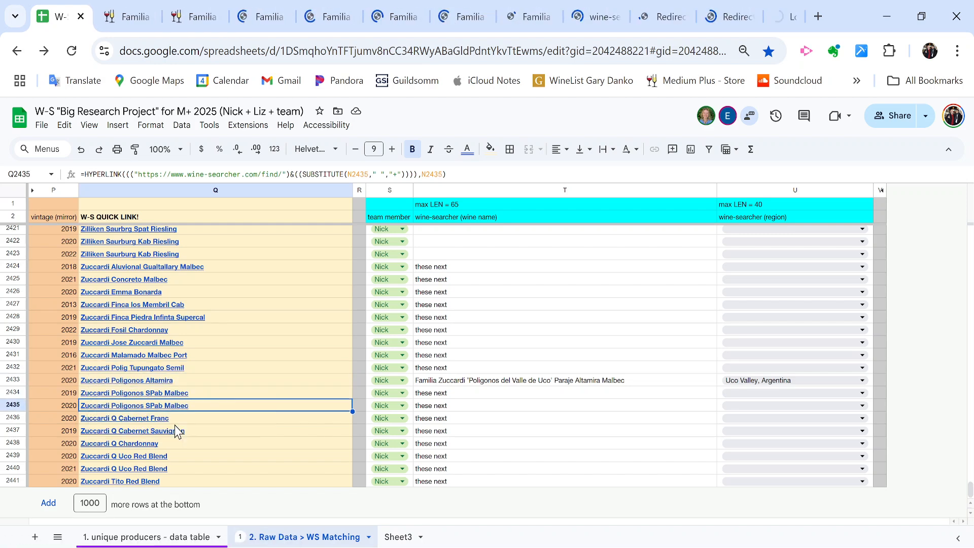
left_click(194, 418)
left_click(173, 437)
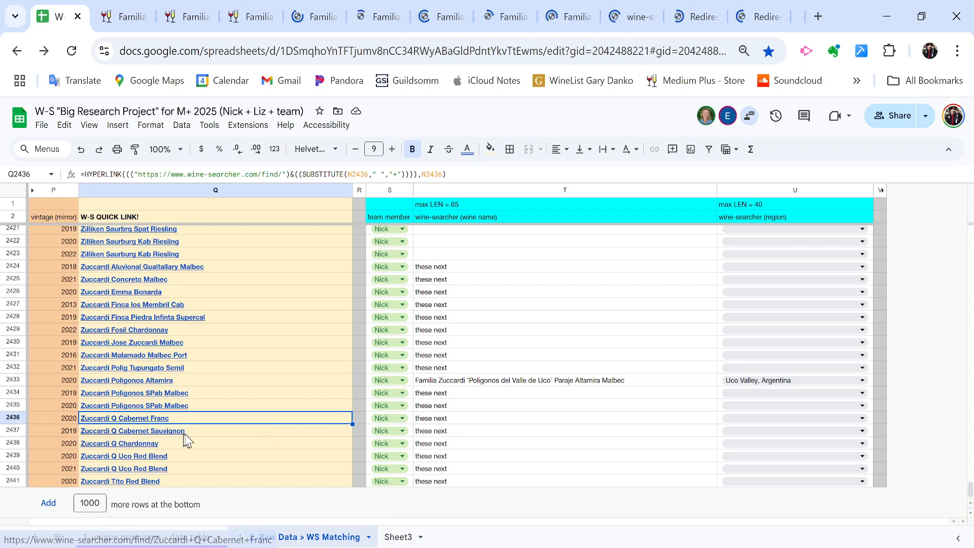
left_click(208, 431)
left_click(185, 449)
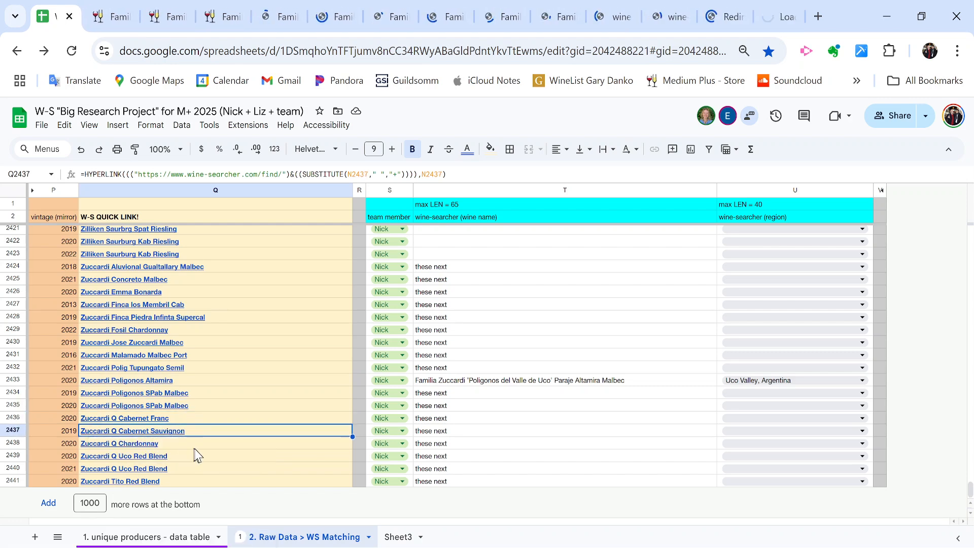
Open the Wine-Searcher quick links for Zuccardi Q Chardonnay, both Q Uco Red Blend rows and Tito Red Blend in rows 2438 to 2441.
left_click(203, 443)
left_click(174, 463)
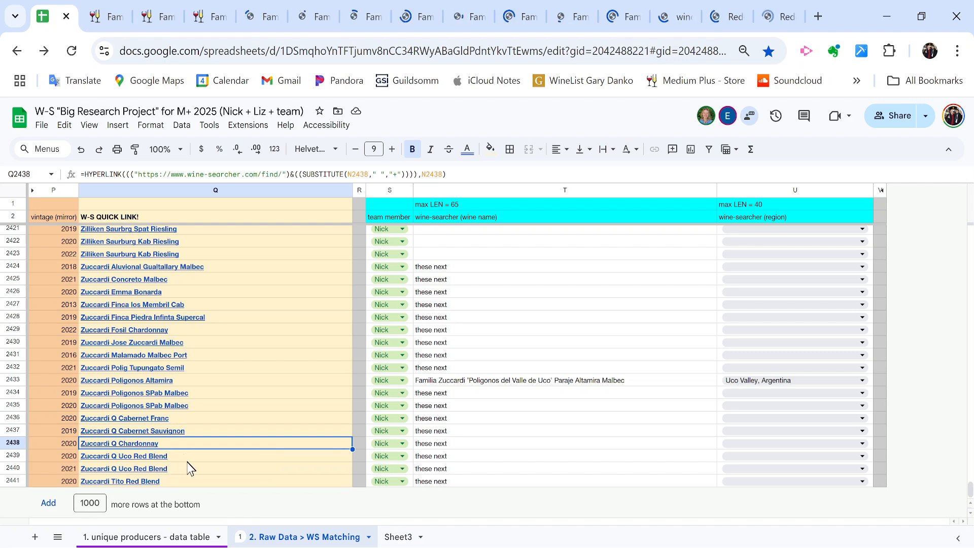
left_click(191, 456)
left_click(185, 476)
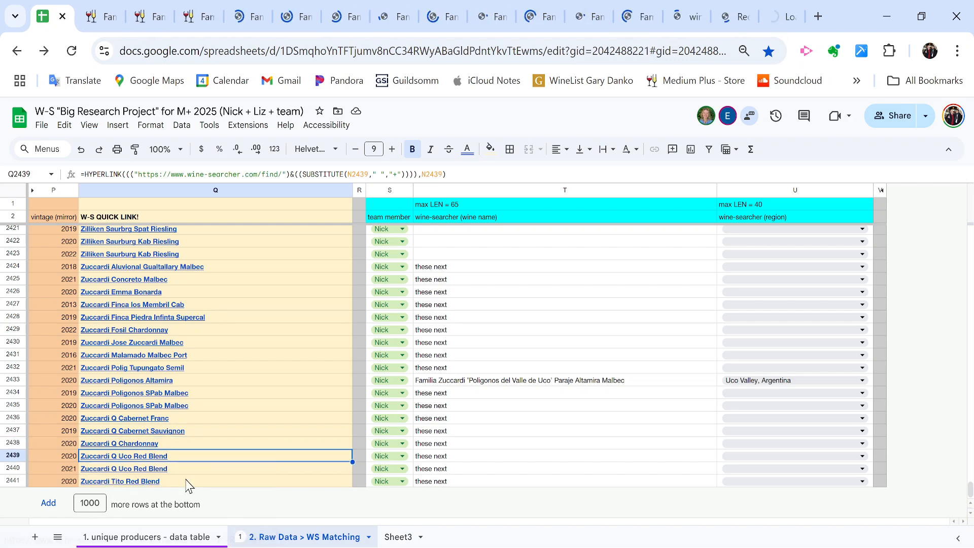
left_click(191, 469)
left_click(173, 488)
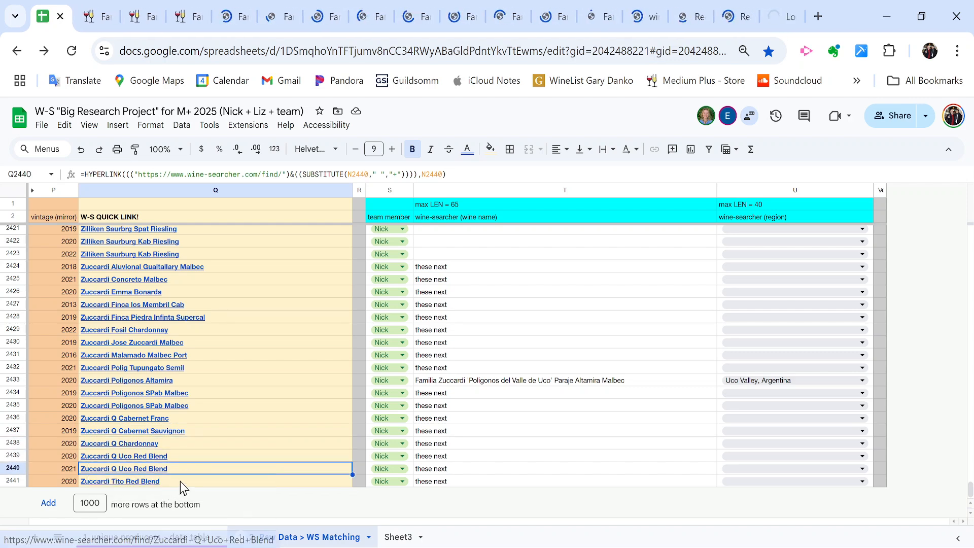
left_click(181, 480)
left_click(164, 499)
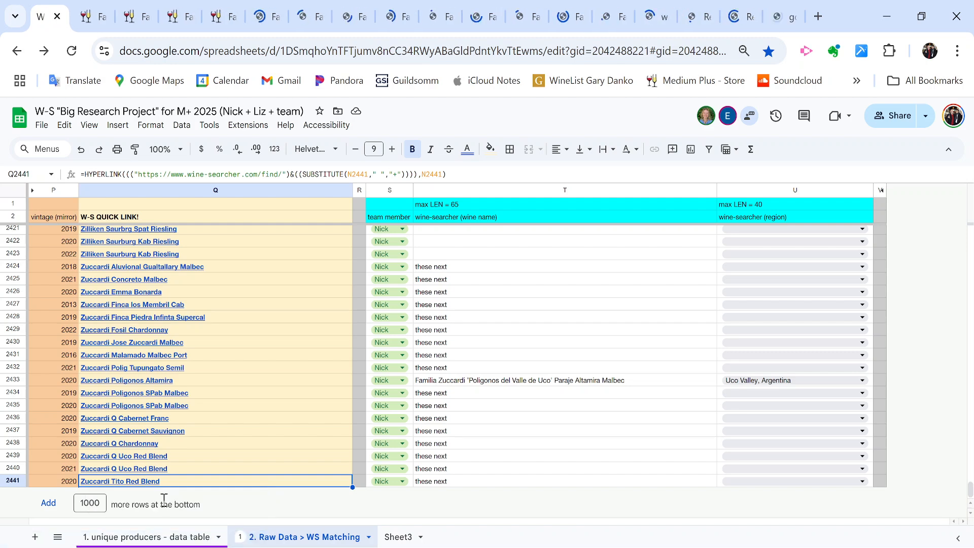
Copy the wine name and region heading from the Familia Zuccardi 'Aluvional' Gualtallary page on Wine-Searcher.
left_click(243, 264)
left_click(162, 285)
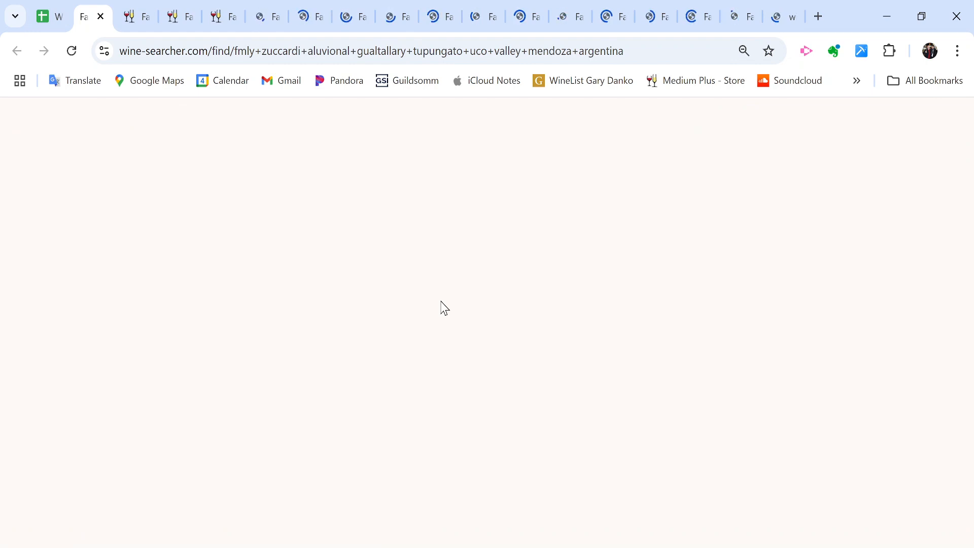
left_click_drag(294, 208, 338, 229)
key("ctrl+c")
Back in the spreadsheet, replace the "these next" placeholder in T2424 with the copied 'Aluvional' Gualtallary name and region.
left_click(100, 16)
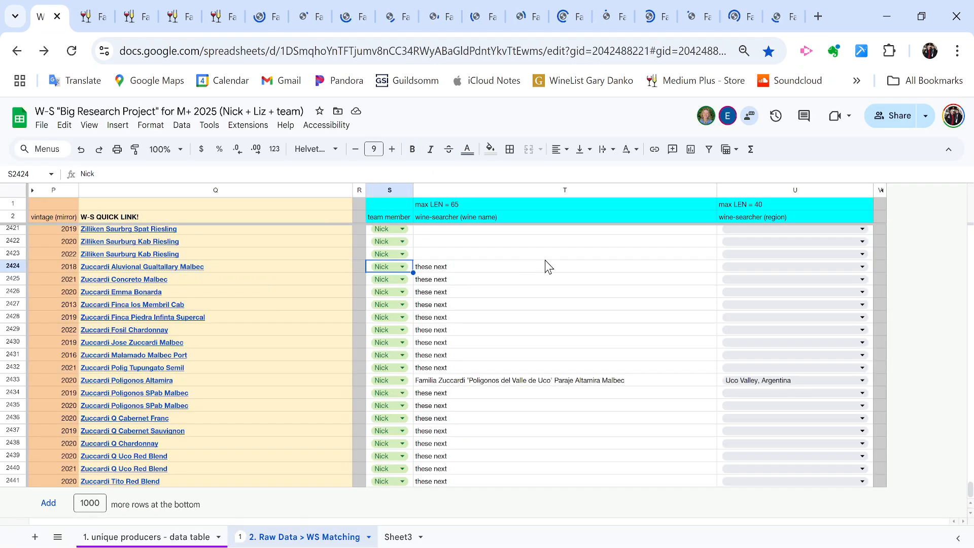
left_click(545, 261)
key("Left")
key("Left")
key("Left")
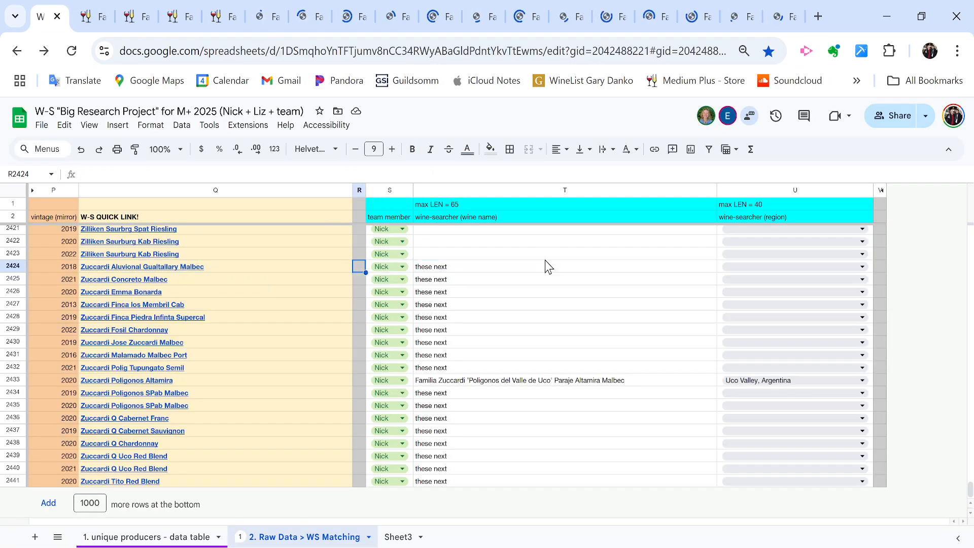
key("Right")
key("Right")
key("Right")
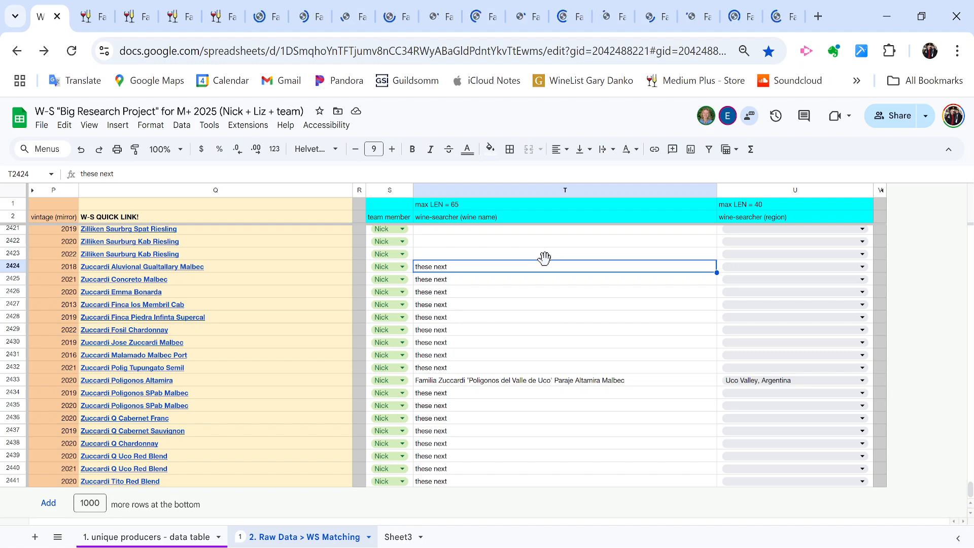
double_click(548, 266)
key("ctrl+a")
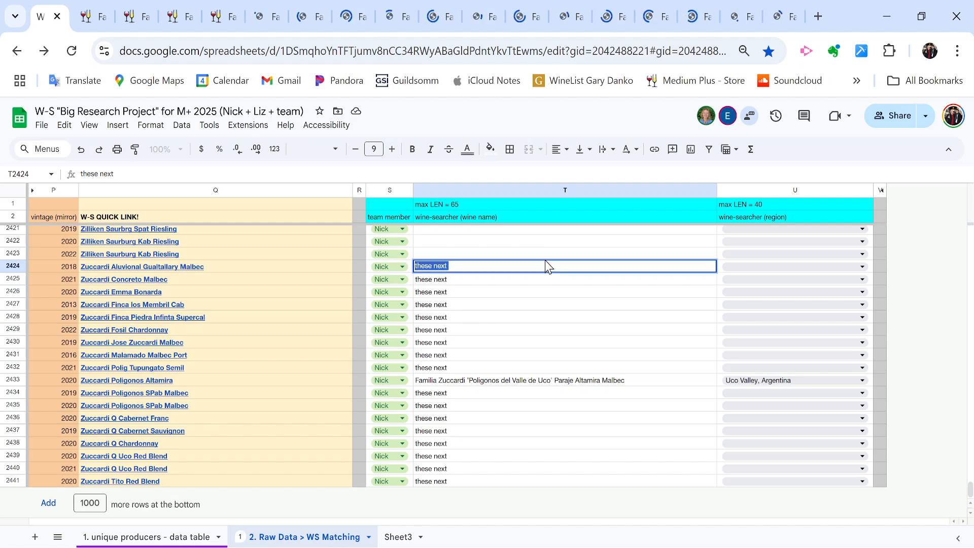
key("BackSpace")
key("ctrl+v")
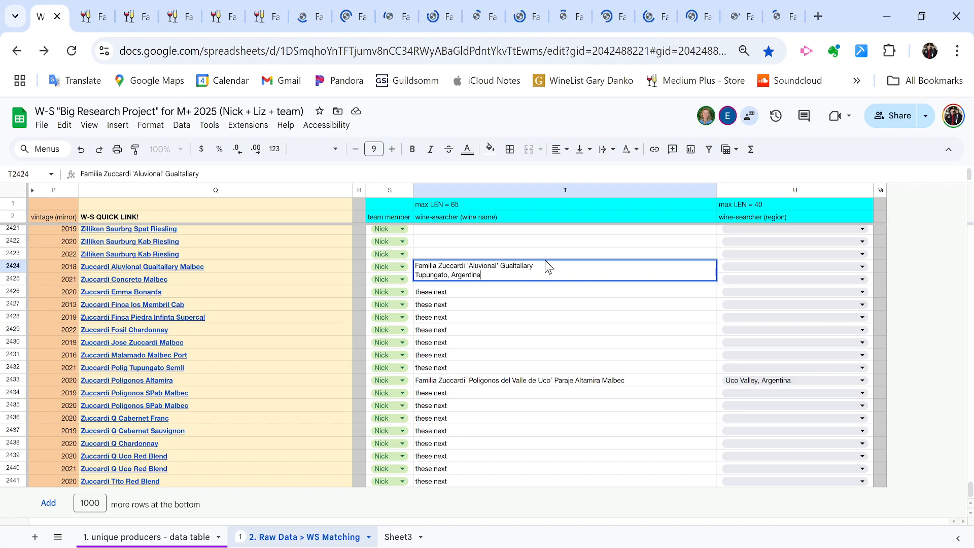
Move "Tupungato, Argentina" out of the wine name in T2424 into the region cell U2424.
key("ctrl+shift+Left")
key("ctrl+shift+Left")
key("ctrl+shift+Left")
key("ctrl+c")
key("BackSpace")
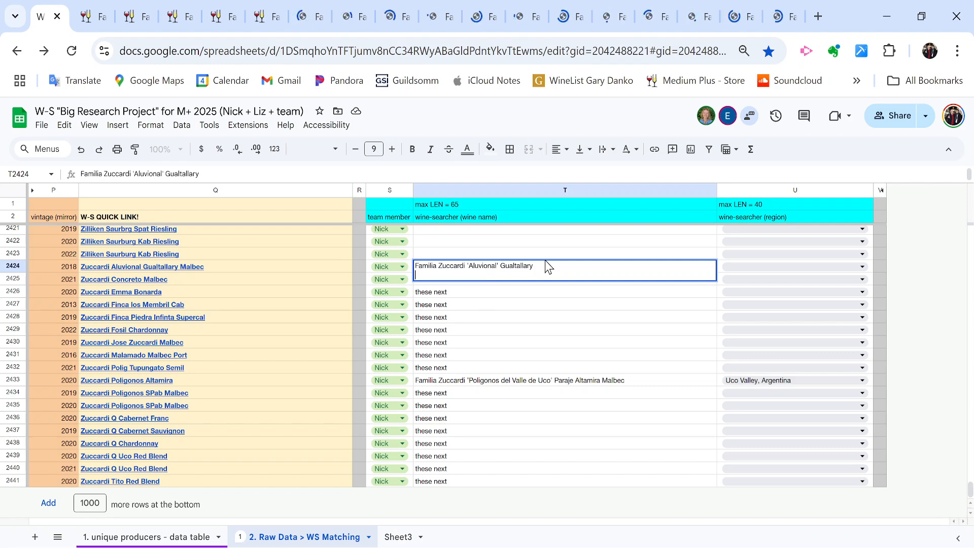
key("Tab")
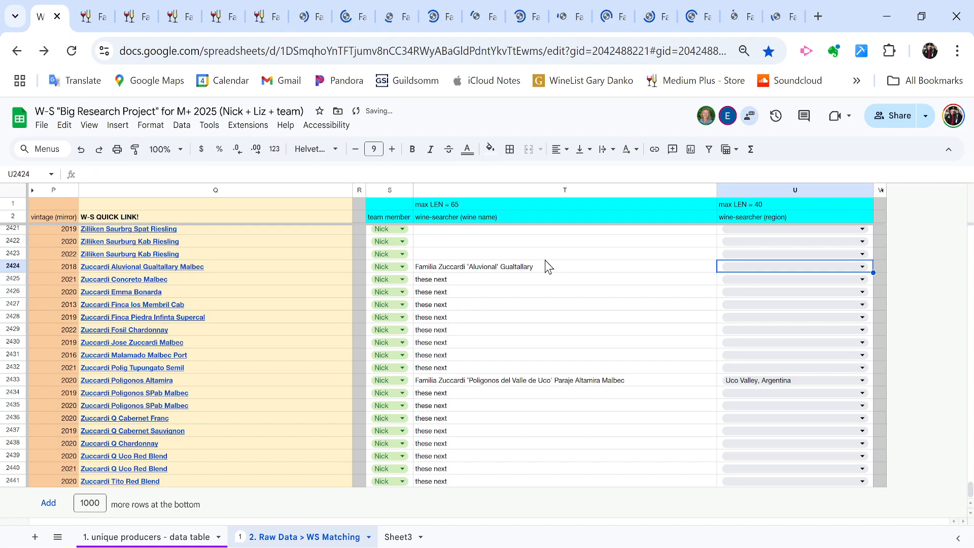
key("ctrl+v")
key("Left")
key("Left")
key("Left")
key("Left")
key("Right")
key("Right")
key("Right")
key("Right")
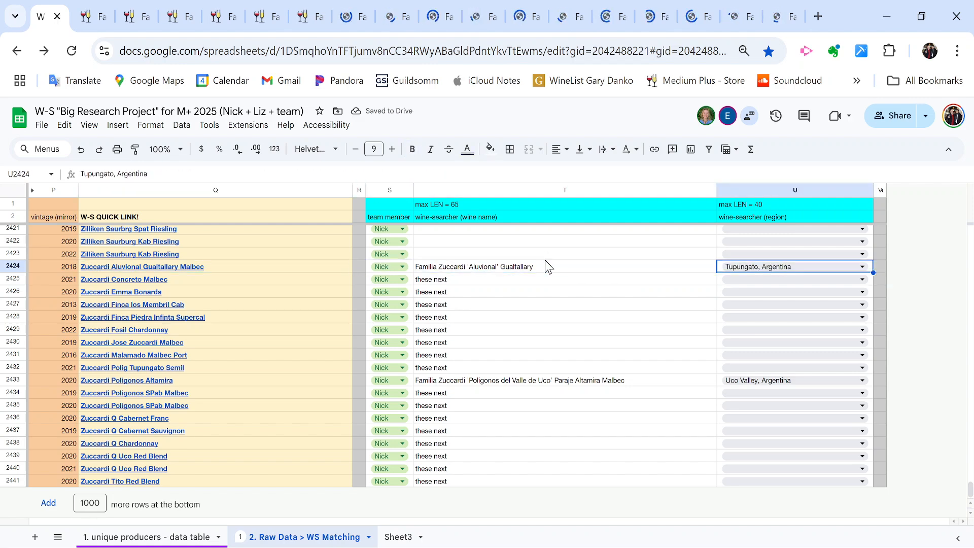
Close the 'Aluvional' Wine-Searcher page and copy the name and region heading from the Familia Zuccardi 'Concreto' Malbec page.
left_click(82, 15)
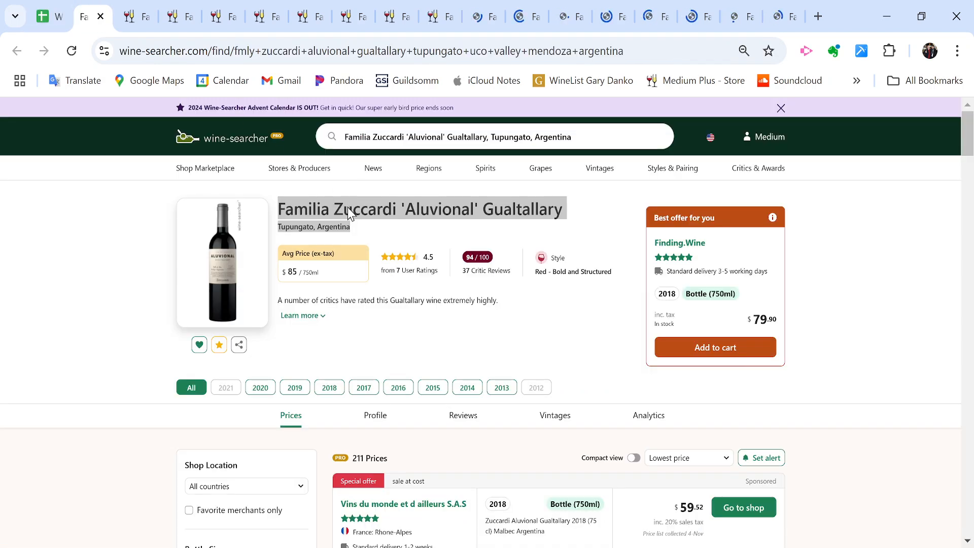
key("ctrl+w")
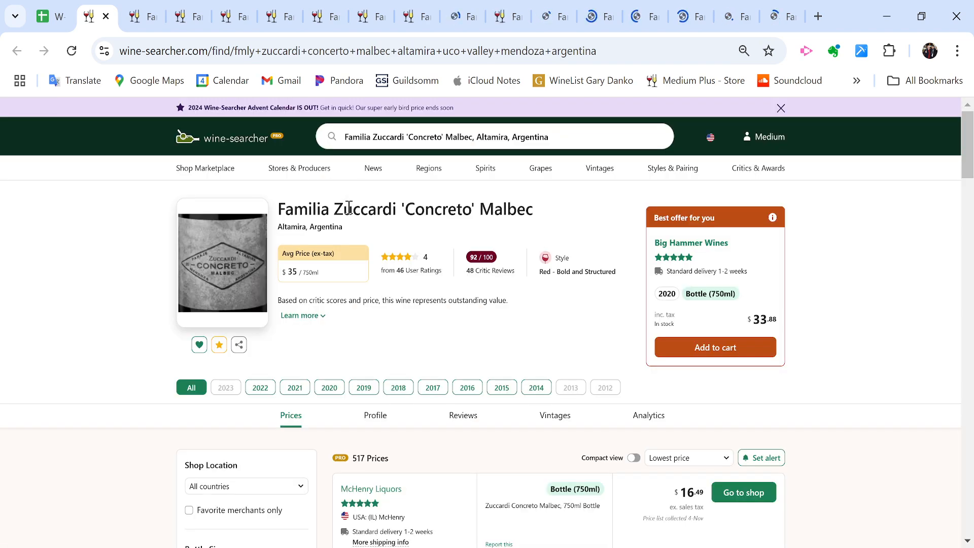
triple_click(349, 209)
left_click(338, 229, "shift")
key("ctrl+c")
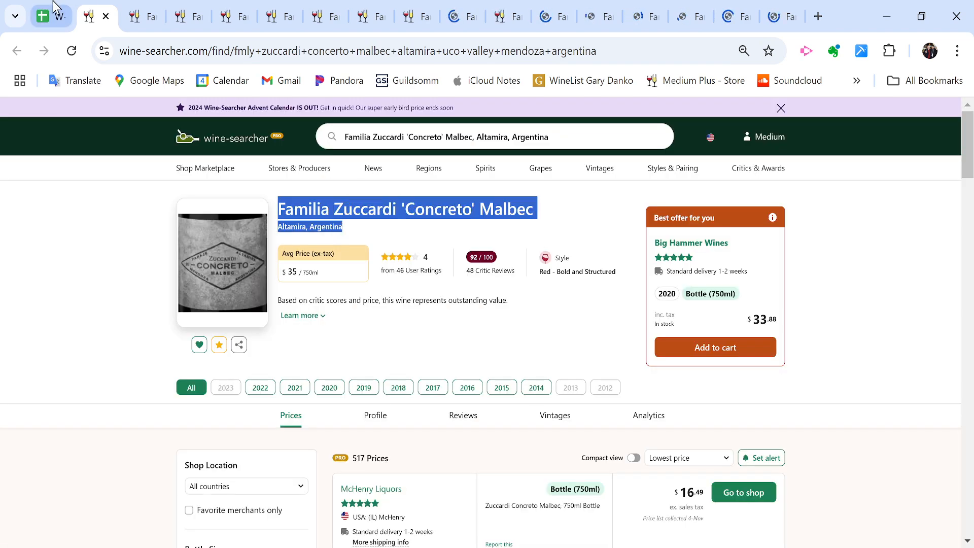
Back in the spreadsheet, replace the "these next" placeholder in T2425 with the copied 'Concreto' Malbec name and region.
left_click(51, 16)
left_click(485, 294)
key("Up")
key("Return")
key("ctrl+a")
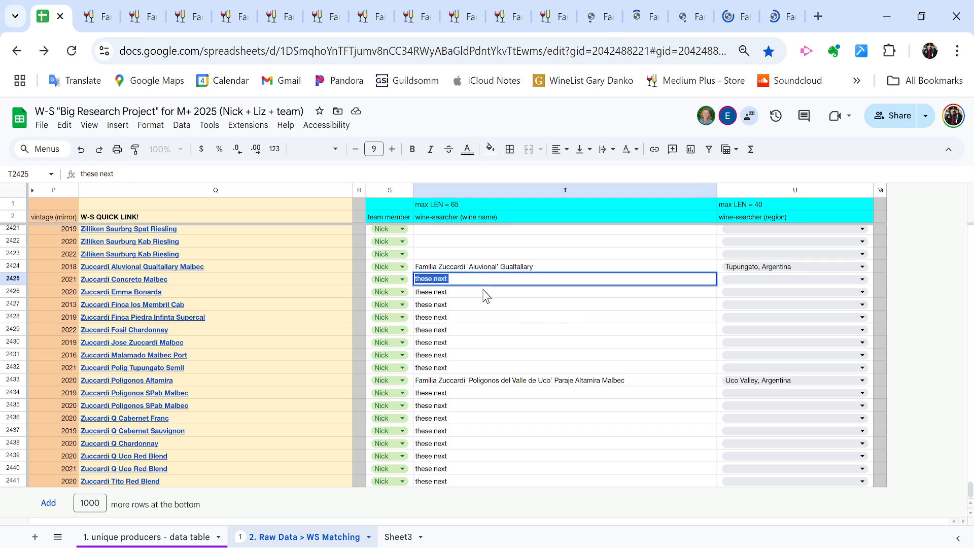
key("BackSpace")
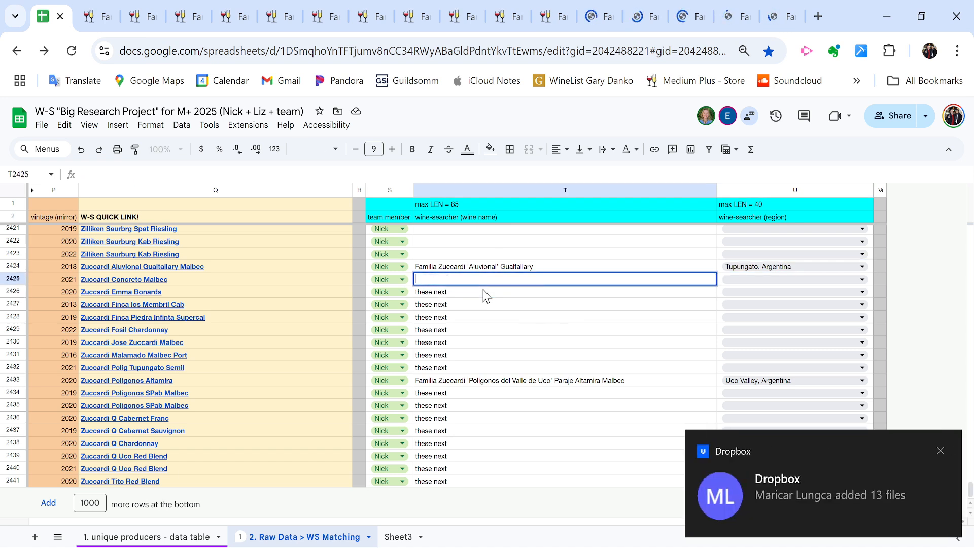
key("ctrl+v")
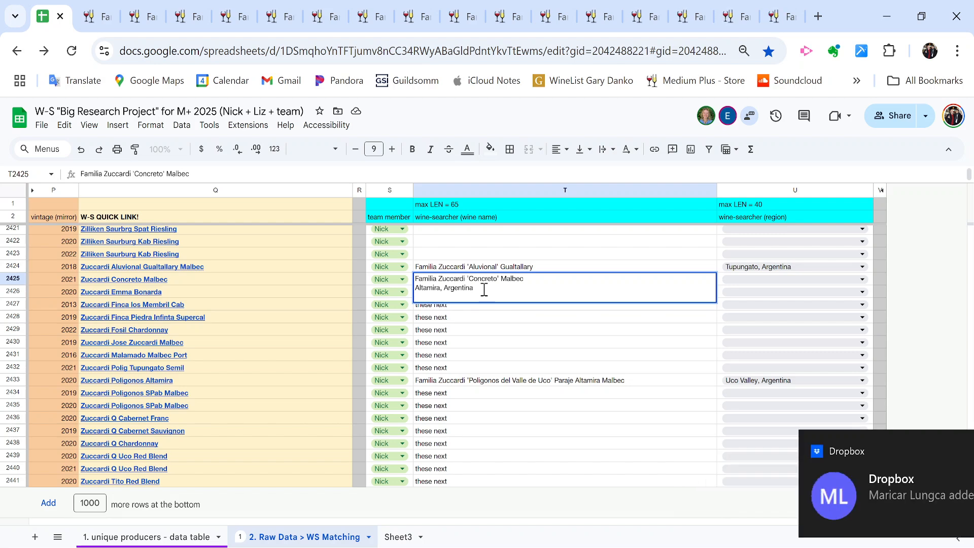
Move "Altamira, Argentina" out of the wine name in T2425 into the region cell U2425.
key("ctrl+shift+Left")
key("ctrl+shift+Left")
key("ctrl+c")
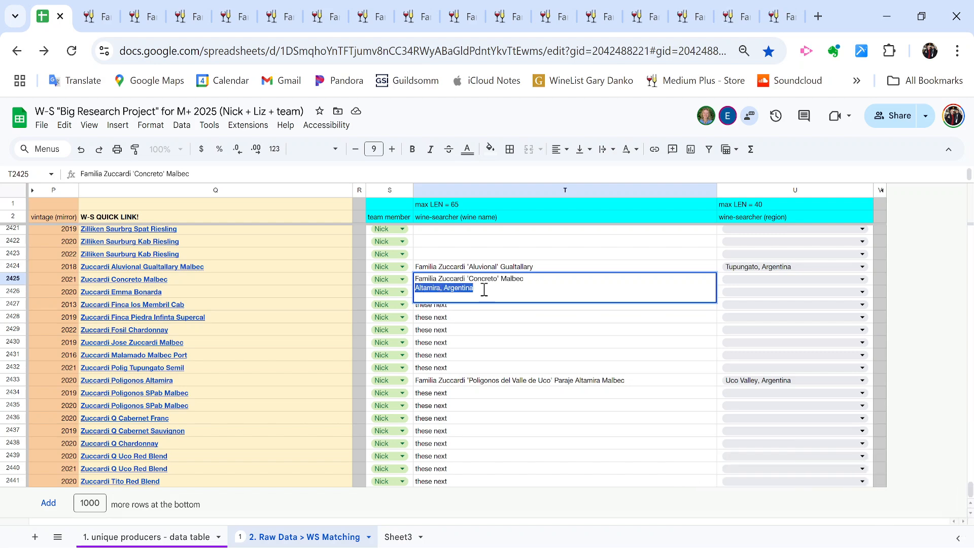
key("BackSpace")
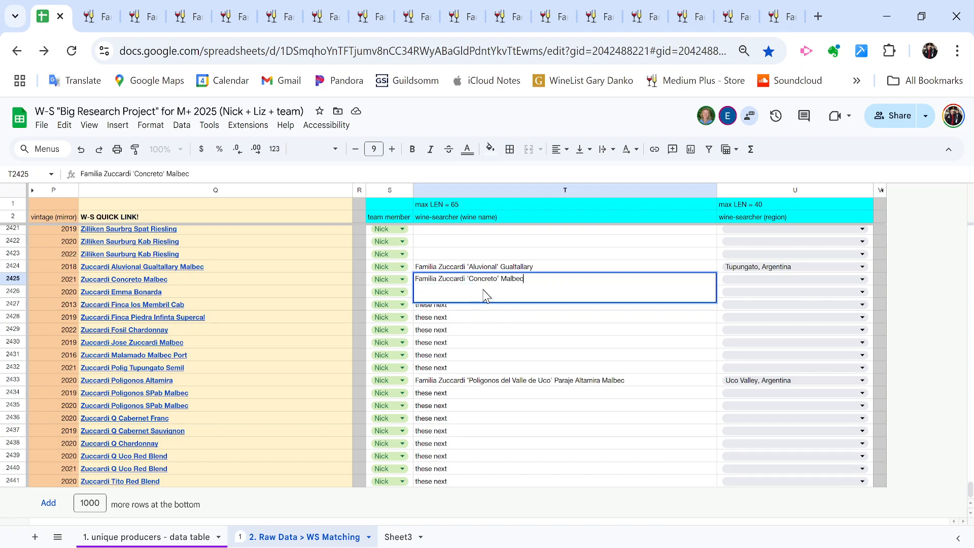
key("Tab")
key("Return")
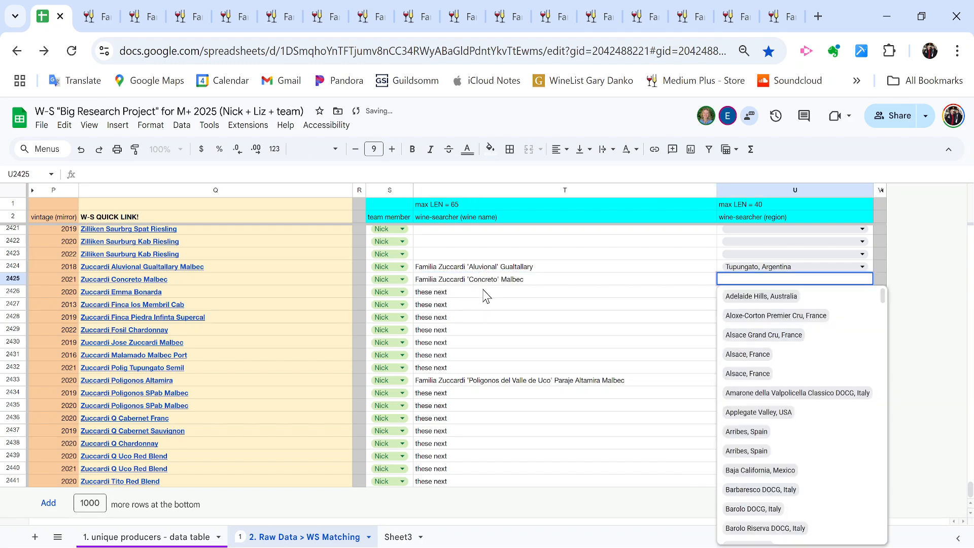
key("ctrl+v")
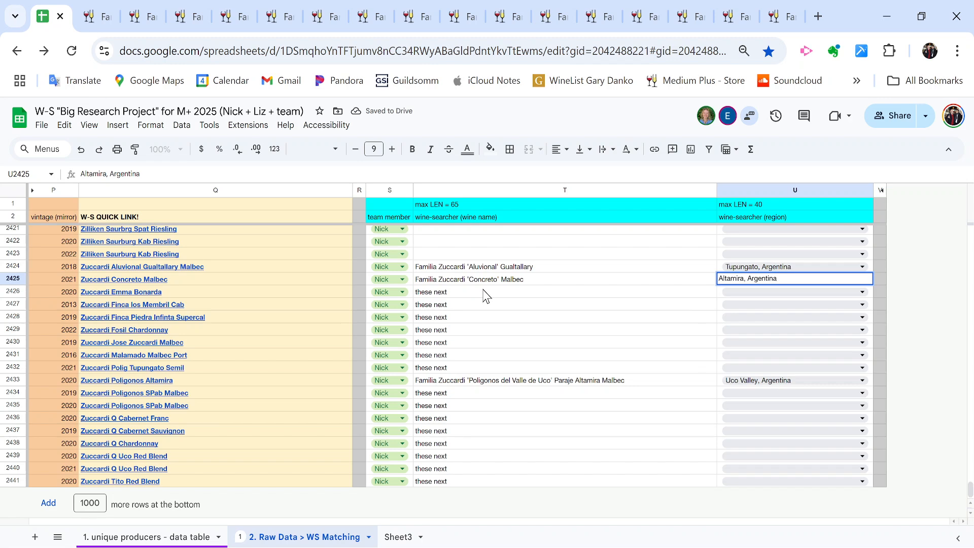
left_click(483, 294)
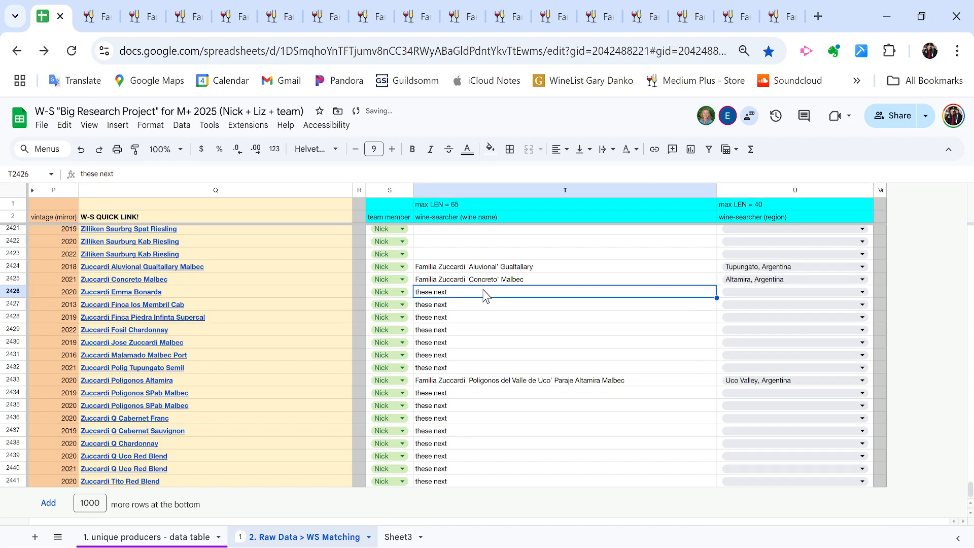
Close the 'Concreto' Wine-Searcher page and copy the name and region heading from the Familia Zuccardi Emma Bonarda page.
key("Up")
key("Left")
key("Left")
key("Left")
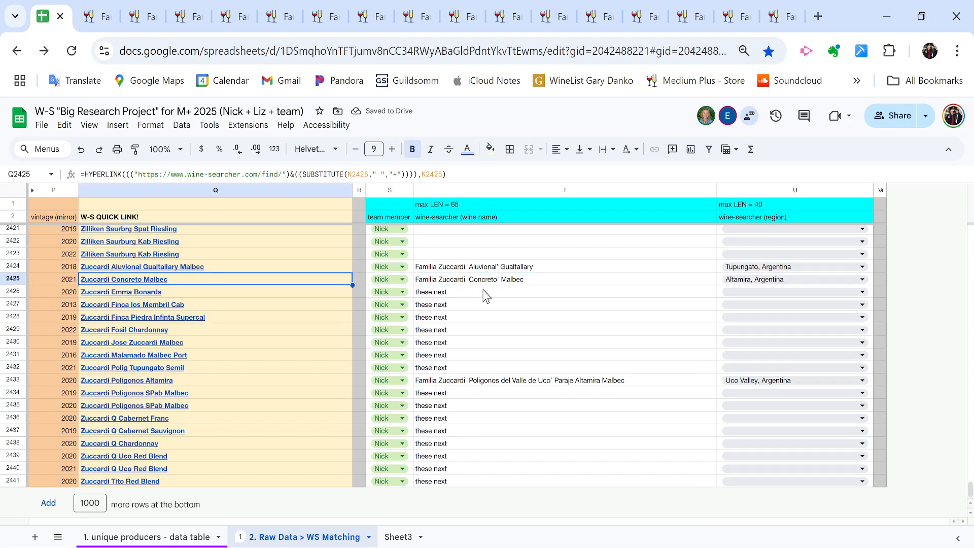
left_click(107, 7)
left_click(334, 237)
key("ctrl+w")
left_click_drag(279, 209, 349, 232)
key("ctrl+c")
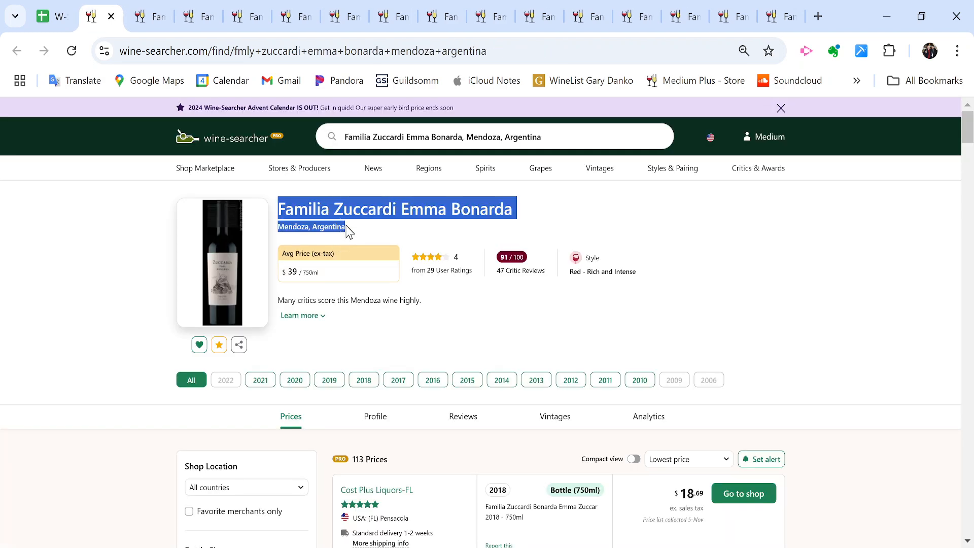
Back in the spreadsheet, replace the "these next" placeholder in T2426 with the copied Emma Bonarda name and region.
left_click(51, 17)
left_click(487, 293)
double_click(487, 295)
key("ctrl+a")
key("ctrl+v")
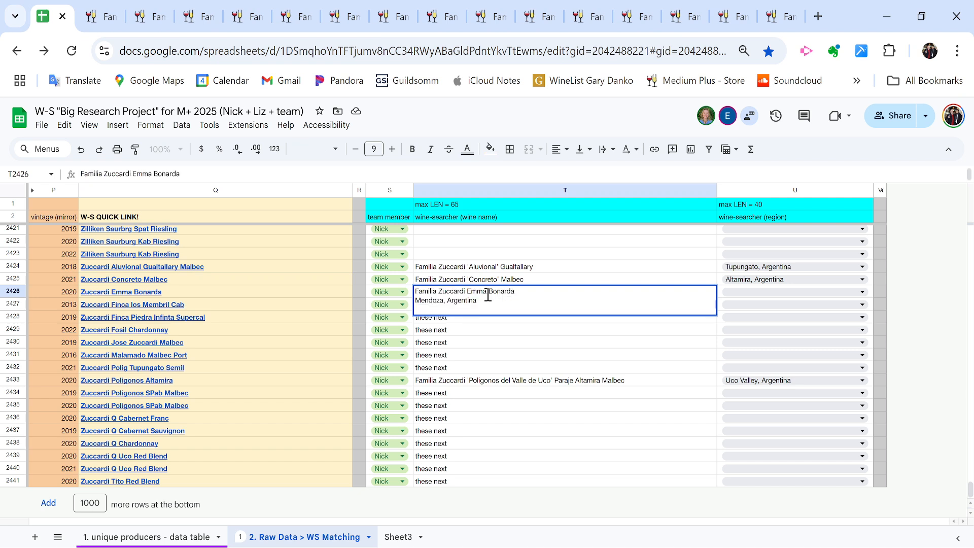
Move "Mendoza, Argentina" out of the wine name in T2426 into the region cell U2426.
key("ctrl+shift+Left")
key("ctrl+shift+Left")
key("ctrl+shift+Left")
key("ctrl+c")
key("BackSpace")
key("Tab")
key("ctrl+v")
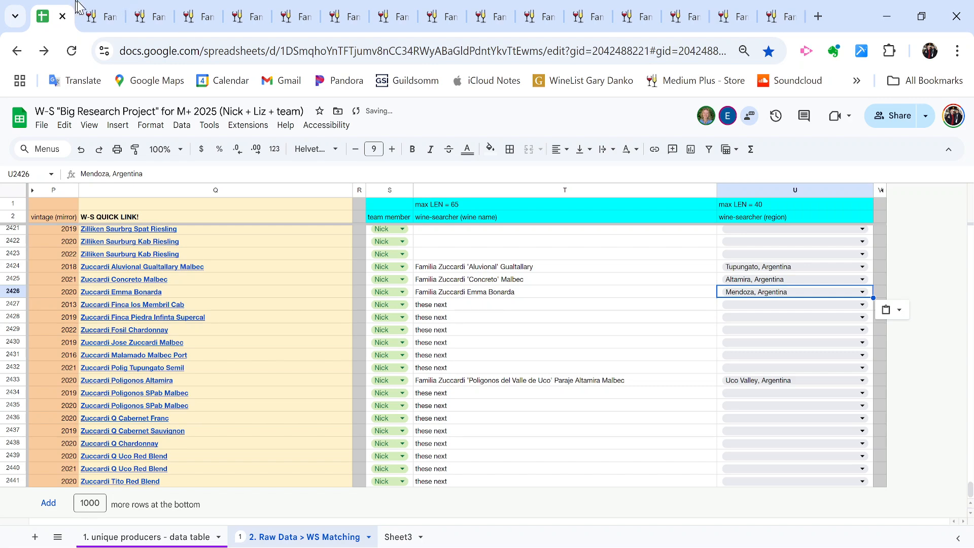
Close the Emma Bonarda Wine-Searcher page and copy the name and region heading from the Familia Zuccardi 'Finca Los Membrillos' page.
key("ctrl+Tab")
key("ctrl+w")
left_click_drag(312, 210, 353, 226)
key("ctrl+c")
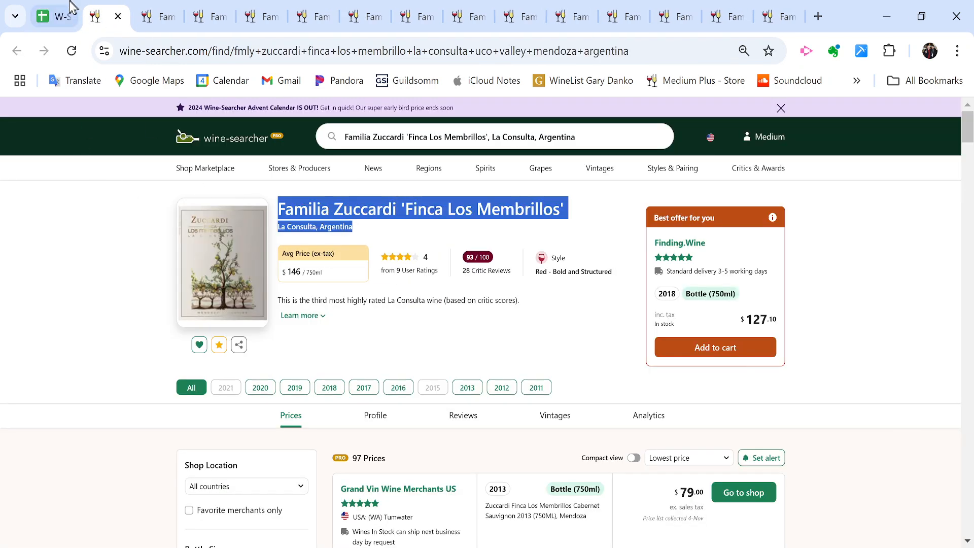
Back in the spreadsheet, replace the "these next" placeholder in T2427 with the copied 'Finca Los Membrillos' name and region.
key("ctrl+shift+Tab")
left_click(241, 304)
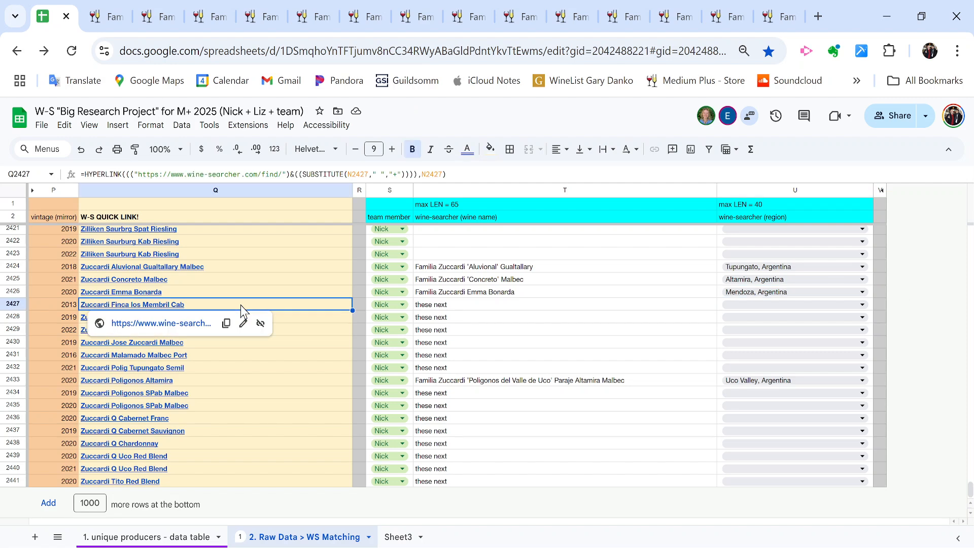
key("Right")
key("Right")
key("Right")
key("Return")
key("ctrl+a")
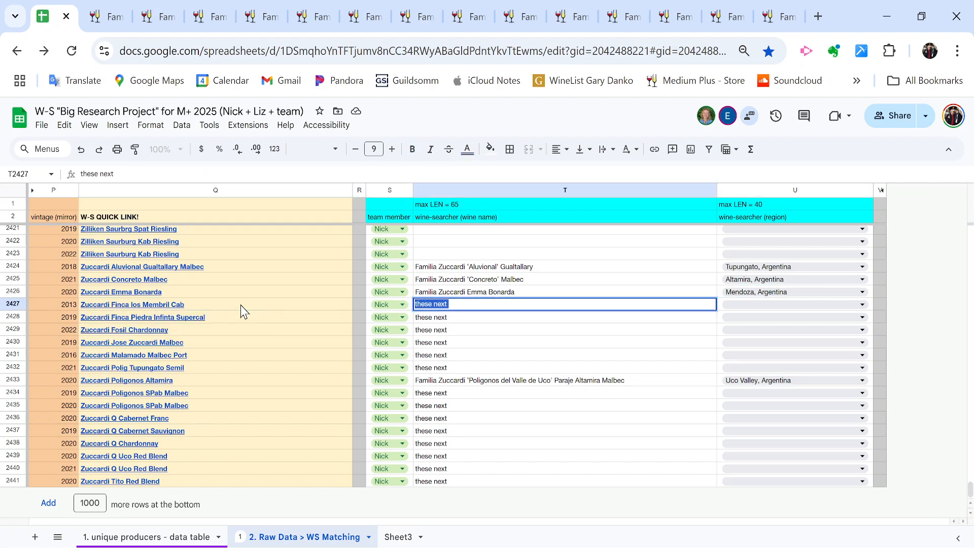
key("ctrl+v")
Move "La Consulta, Argentina" out of the wine name in T2427 into the region cell U2427.
key("ctrl+shift+Left")
key("ctrl+shift+Left")
key("BackSpace")
key("ctrl+z")
key("Down")
key("shift+Down")
key("ctrl+x")
key("Tab")
key("ctrl+v")
Close the 'Finca Los Membrillos' Wine-Searcher page and copy the name and region heading from the 'Finca Piedra Infinita' Supercal page.
key("Down")
key("Left")
key("Left")
key("Left")
key("Left")
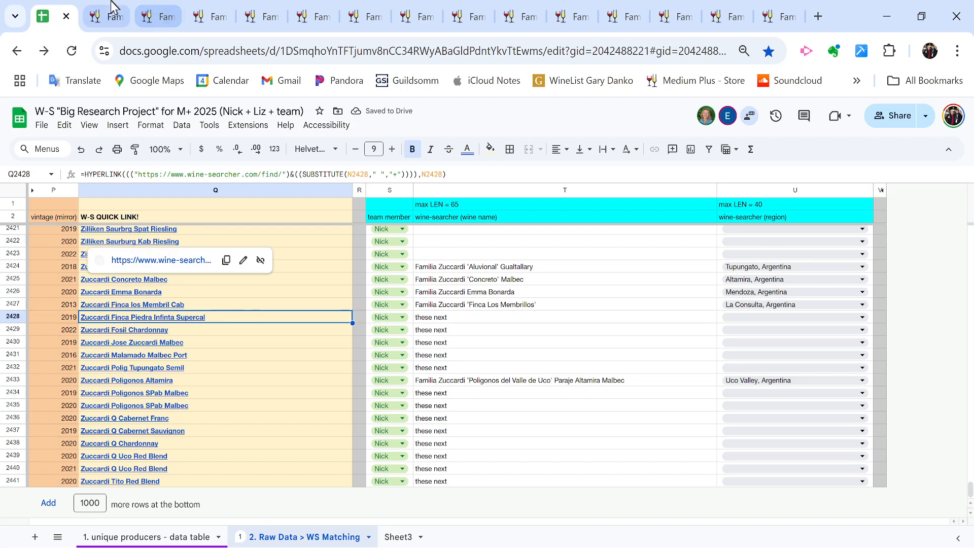
left_click(115, 7)
key("ctrl+w")
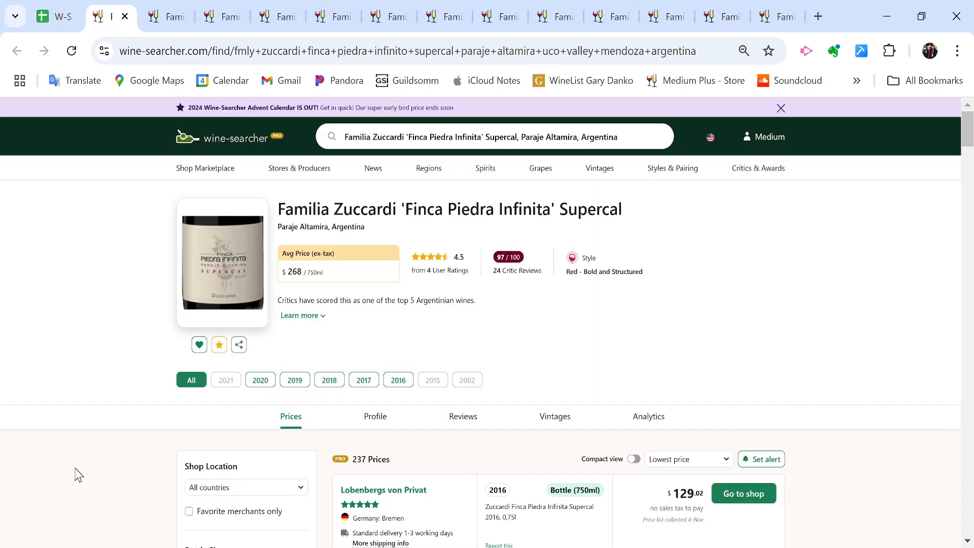
left_click_drag(279, 210, 365, 224)
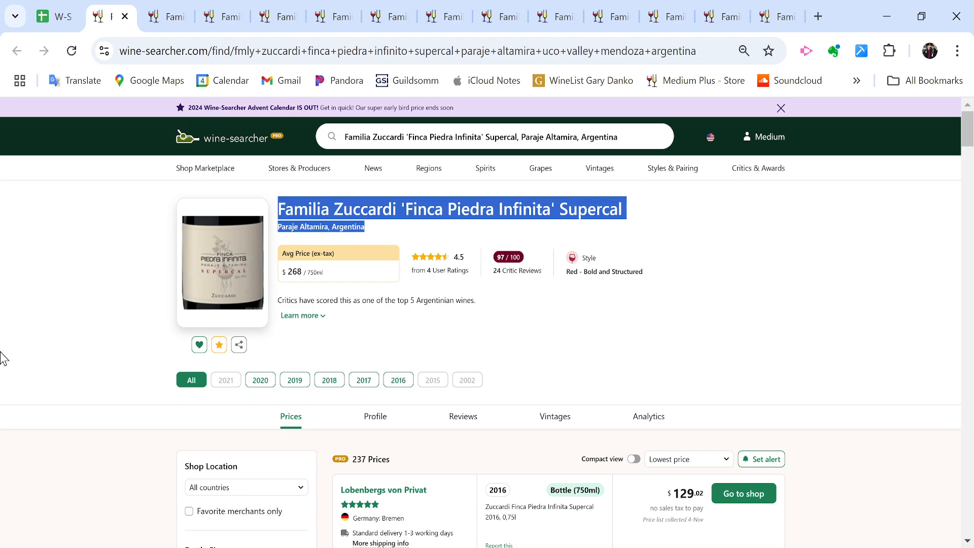
Back in the spreadsheet, replace the "these next" placeholder in T2428 with the copied 'Finca Piedra Infinita' Supercal name and region.
left_click(50, 7)
double_click(540, 317)
key("ctrl+a")
key("Return")
double_click(542, 318)
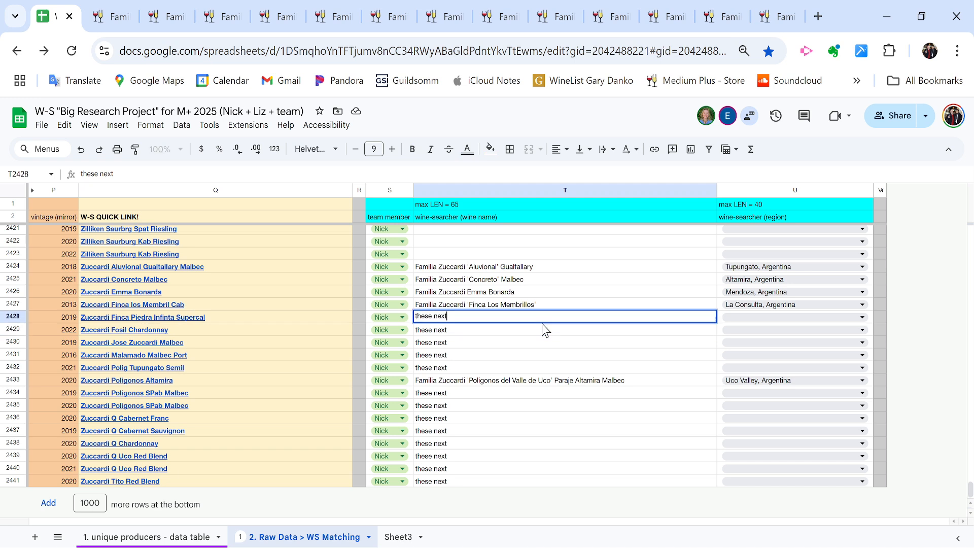
key("ctrl+a")
key("ctrl+v")
Move "Paraje Altamira, Argentina" out of the wine name in T2428 into the region cell U2428.
key("ctrl+shift+Left")
key("ctrl+shift+Left")
key("ctrl+shift+Left")
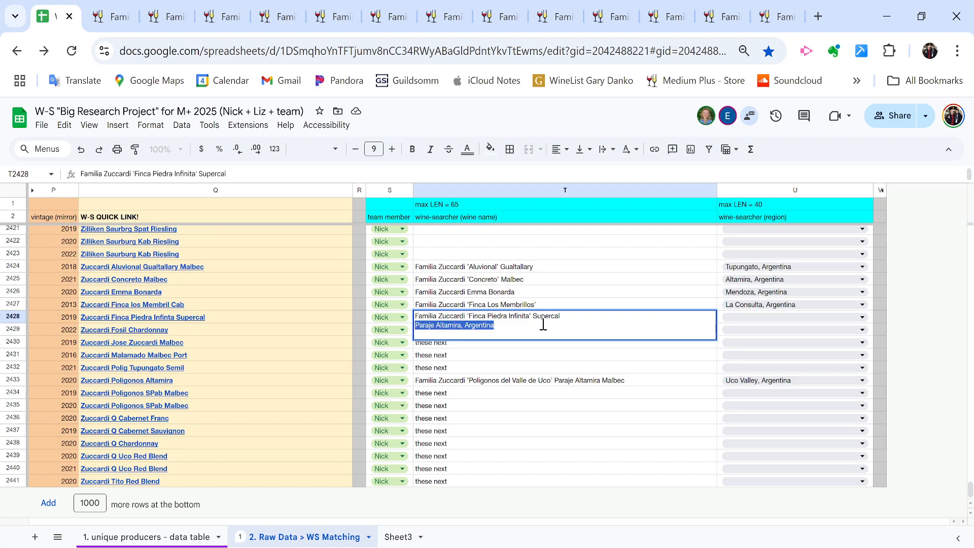
key("ctrl+x")
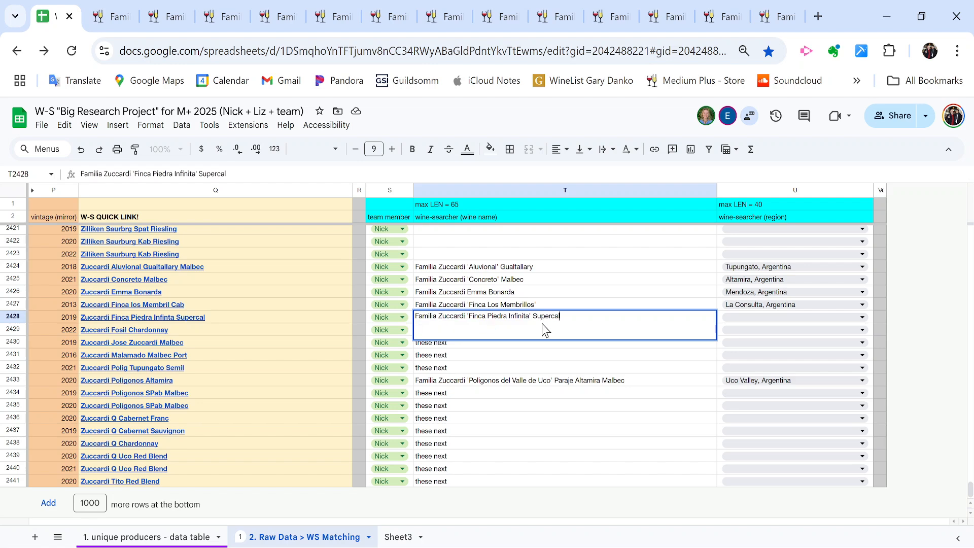
key("Tab")
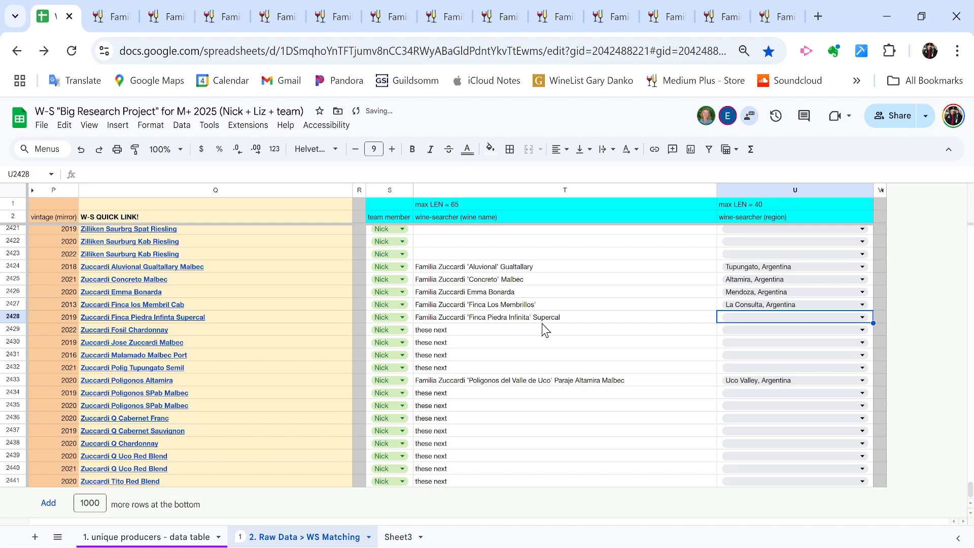
key("ctrl+v")
Close the 'Finca Piedra Infinita' Wine-Searcher page and copy the name and region heading from the Familia Zuccardi 'Fosil' page.
left_click(117, 15)
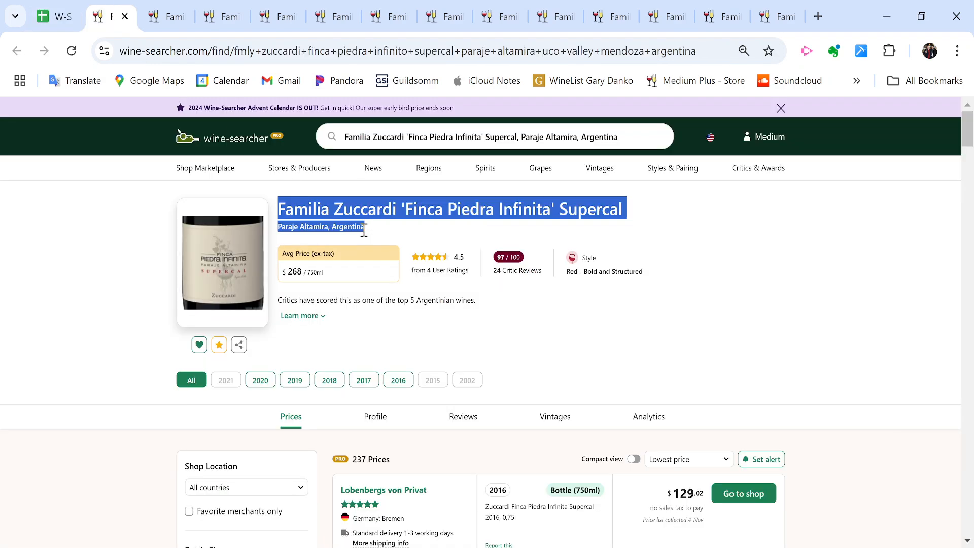
key("ctrl+w")
left_click_drag(279, 205, 346, 229)
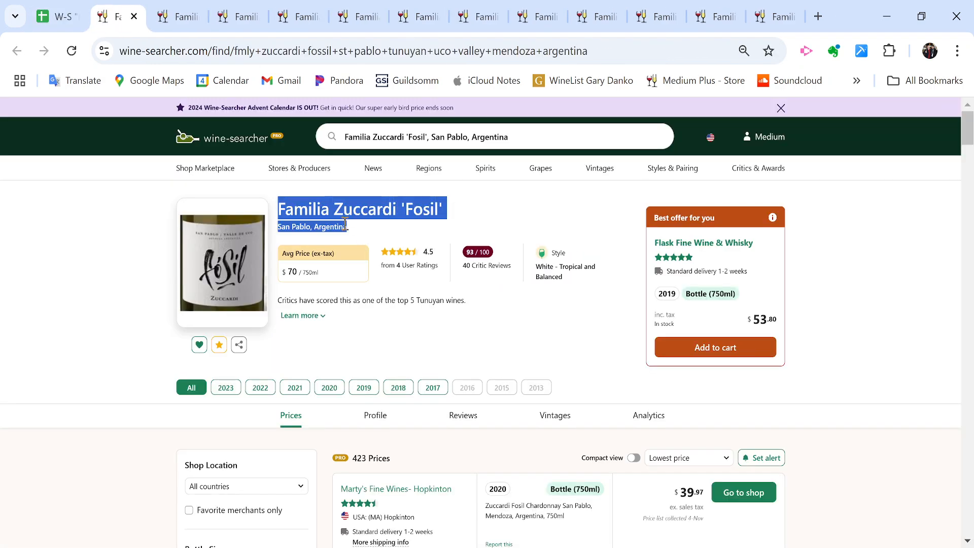
Back in the spreadsheet, replace the "these next" placeholder in T2429 with the copied 'Fosil' name and region.
left_click(69, 7)
key("Down")
key("Down")
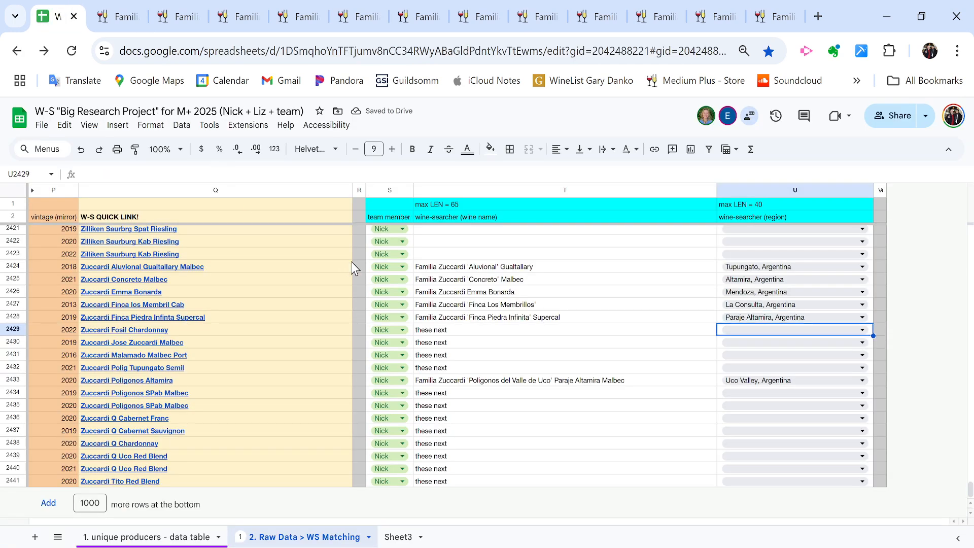
key("Left")
key("Up")
key("ctrl+v")
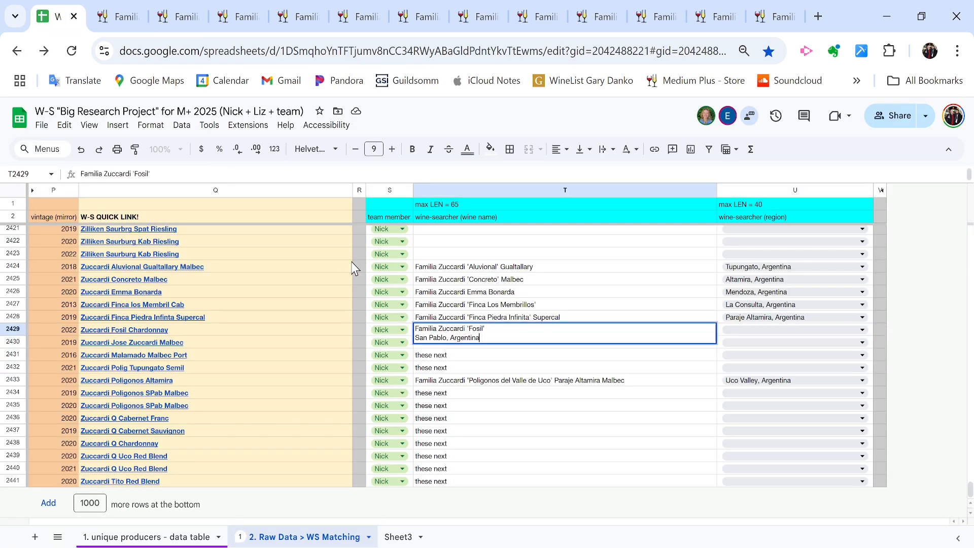
Move "San Pablo, Argentina" out of the wine name in T2429 into the region cell U2429.
key("ctrl+shift+Left")
key("ctrl+shift+Left")
key("ctrl+x")
key("BackSpace")
key("Tab")
key("ctrl+v")
Close the 'Fosil' Wine-Searcher page and copy the name and region heading from the Familia Zuccardi 'Jose Zuccardi' Malbec page.
left_click(122, 16)
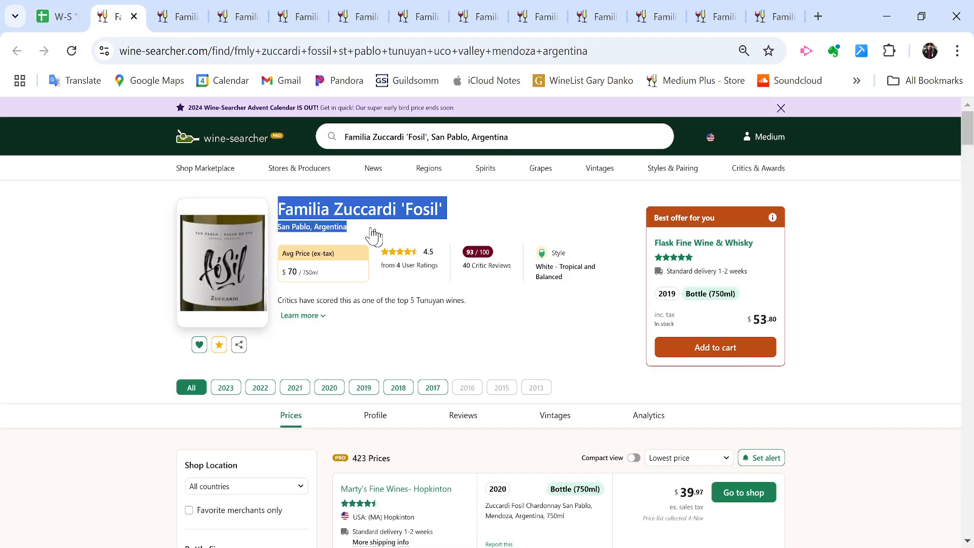
key("ctrl+w")
left_click_drag(279, 203, 329, 231)
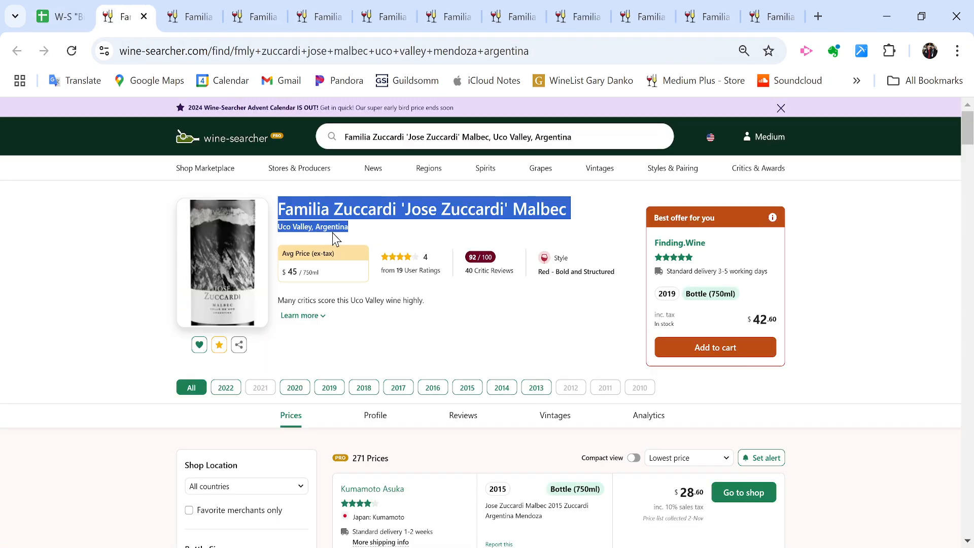
Back in the spreadsheet, replace the "these next" placeholder in T2430 with the copied 'Jose Zuccardi' Malbec name and region.
left_click(57, 17)
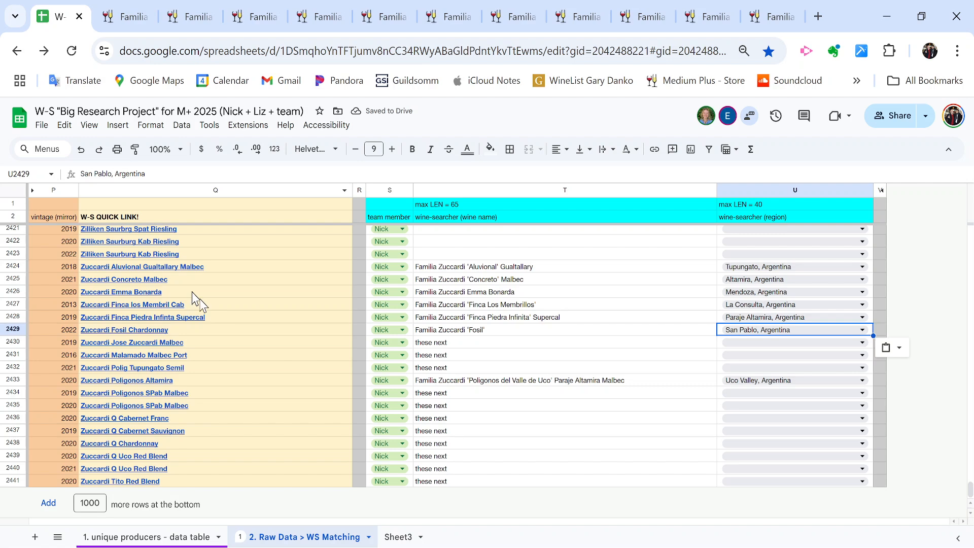
left_click(243, 341)
key("Tab")
key("Tab")
key("Tab")
key("Return")
key("ctrl+a")
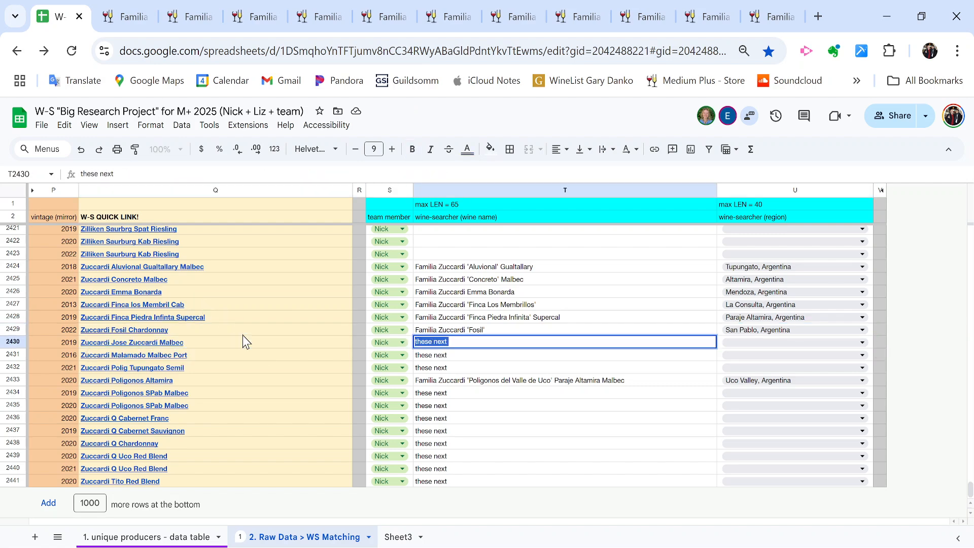
key("ctrl+v")
Move "Uco Valley, Argentina" out of the wine name in T2430 into the region cell U2430.
key("ctrl+shift+Left")
key("ctrl+shift+Left")
key("ctrl+x")
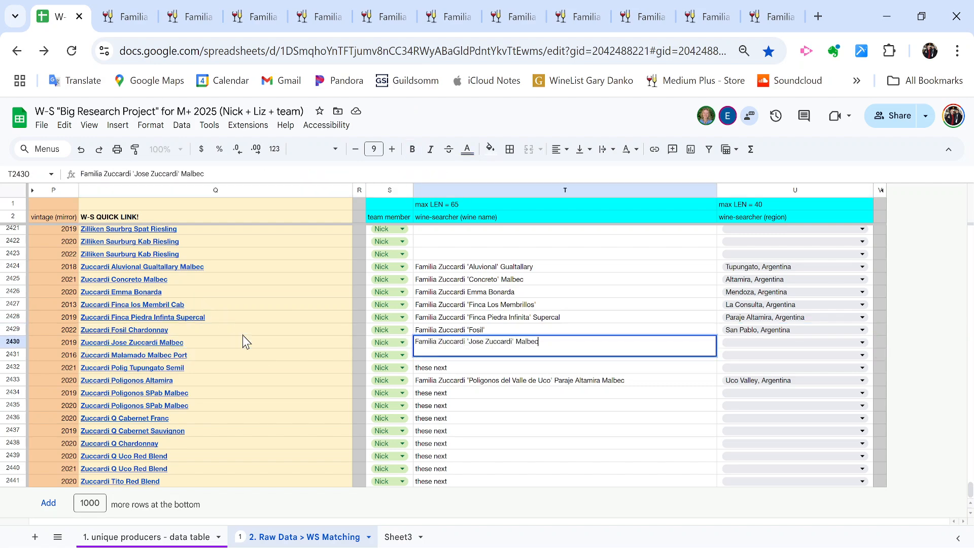
key("Tab")
key("ctrl+v")
key("Return")
Close the 'Jose Zuccardi' Wine-Searcher page and copy the name and region heading from the Familia Zuccardi Malamado Malbec page.
left_click(213, 356)
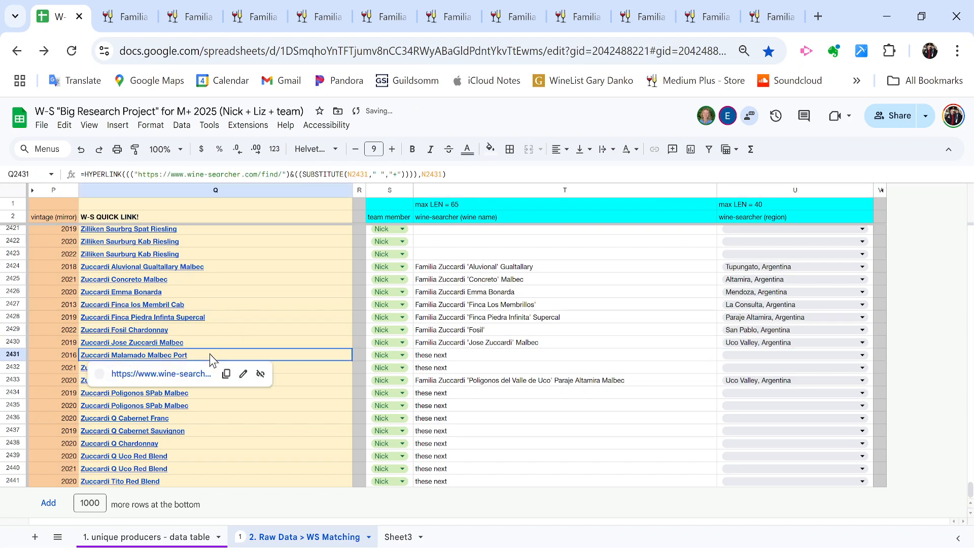
right_click(213, 358)
left_click(131, 6)
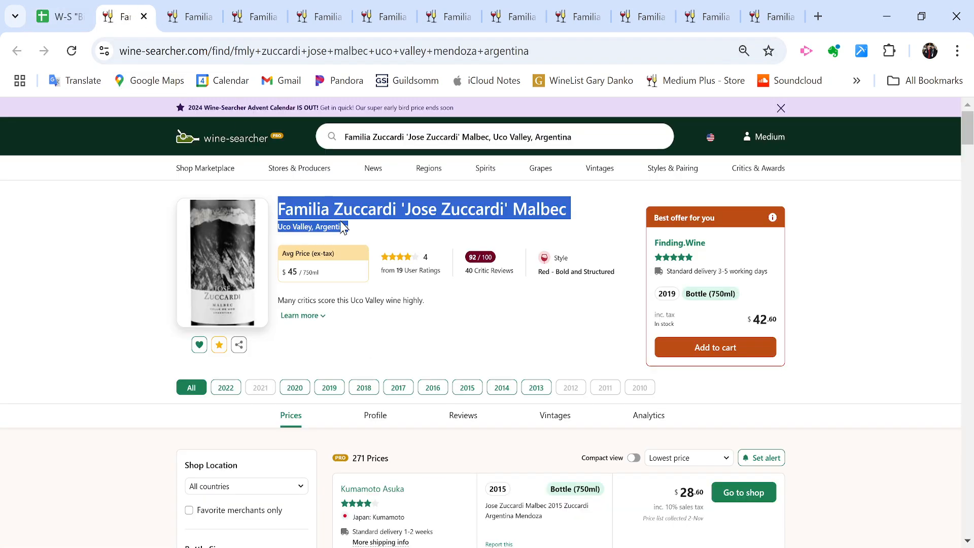
key("ctrl+w")
double_click(289, 213)
left_click_drag(290, 213, 304, 223)
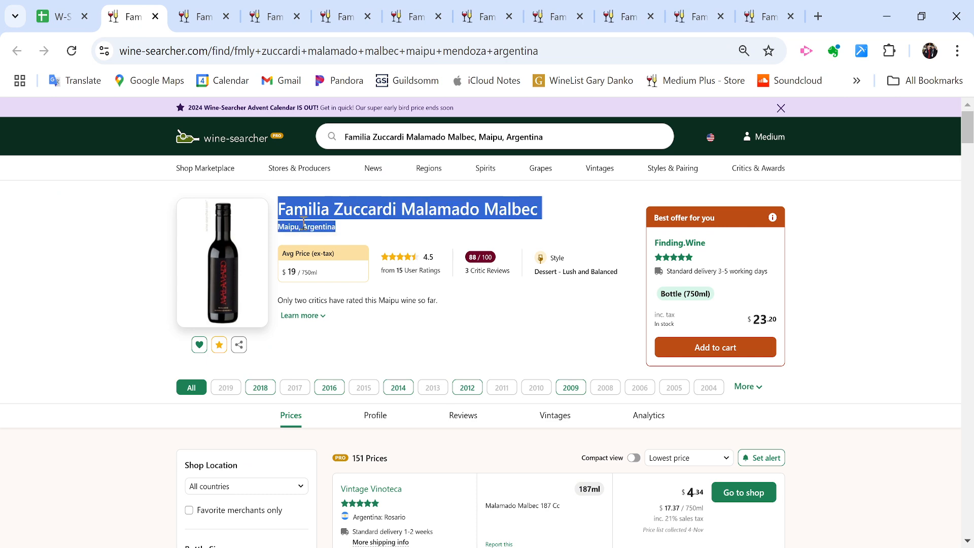
Back in the spreadsheet, replace the "these next" placeholder in T2431 with the copied Malamado Malbec name and region.
left_click(56, 16)
key("Escape")
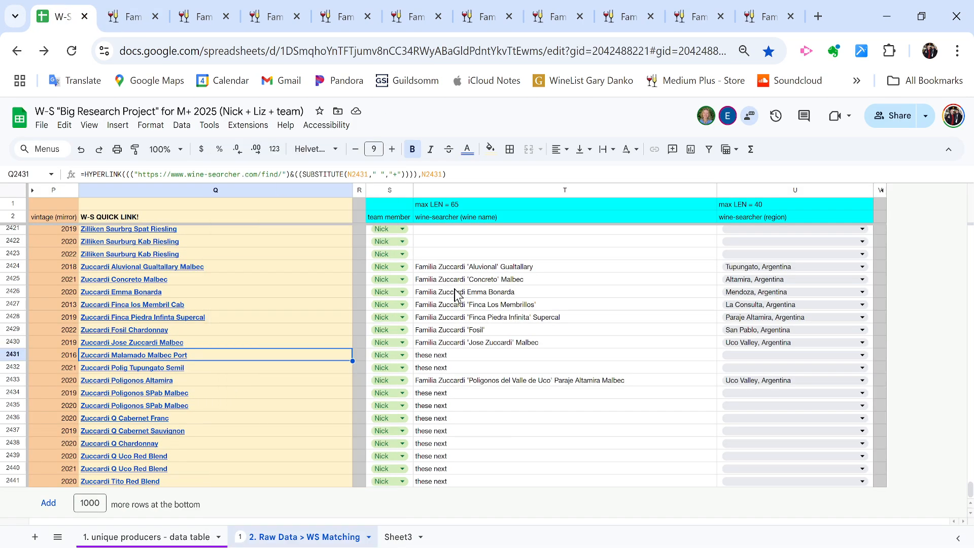
double_click(462, 358)
key("ctrl+a")
key("ctrl+v")
Move "Maipu, Argentina" out of the wine name in T2431 into the region cell U2431.
key("ctrl+shift+Left")
key("ctrl+shift+Left")
key("ctrl+shift+Left")
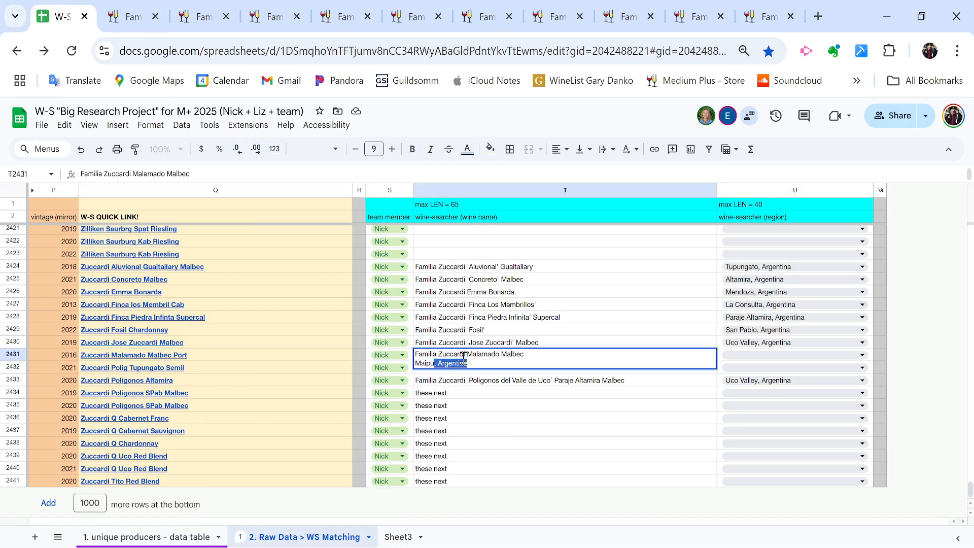
key("ctrl+x")
key("Tab")
key("ctrl+v")
key("Return")
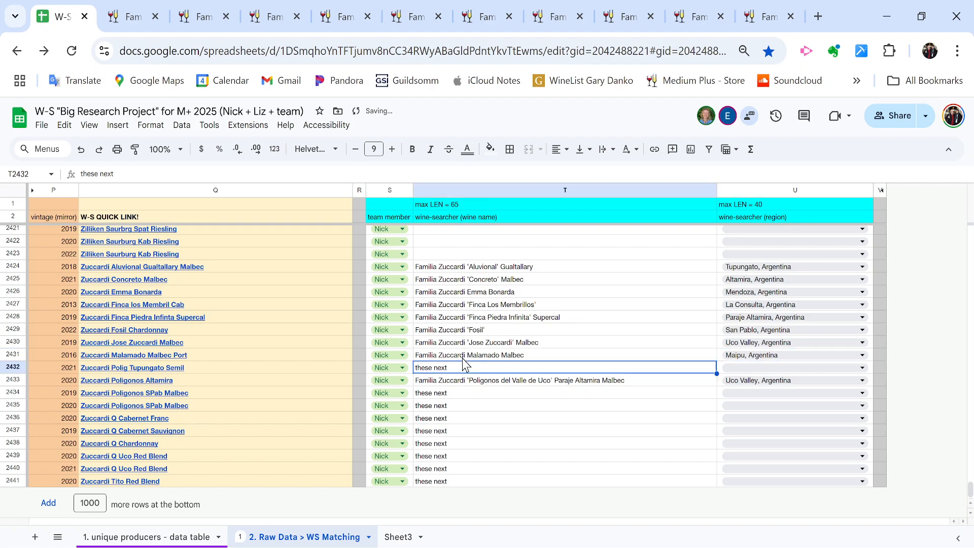
Close the Malamado Malbec page and move the spreadsheet into its own maximized browser window.
key("ctrl+Tab")
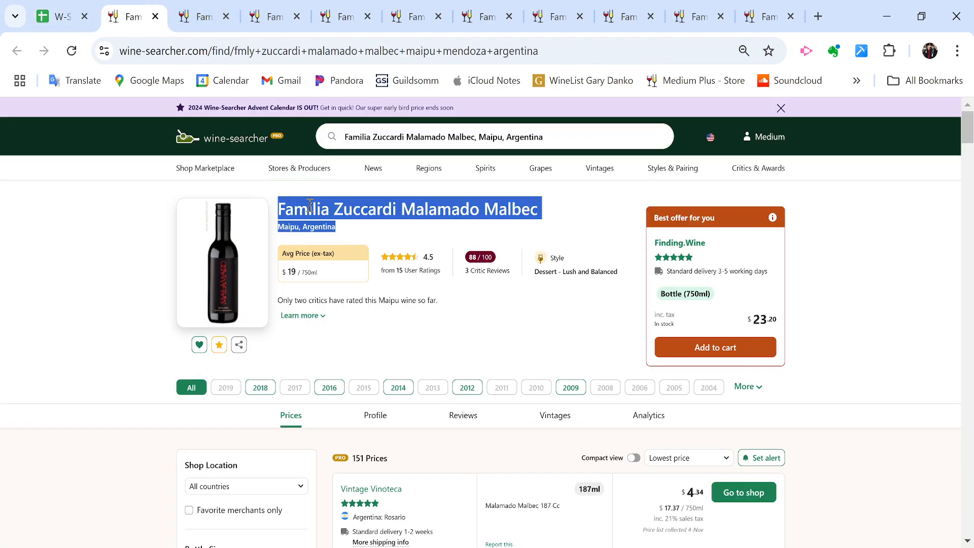
key("ctrl+w")
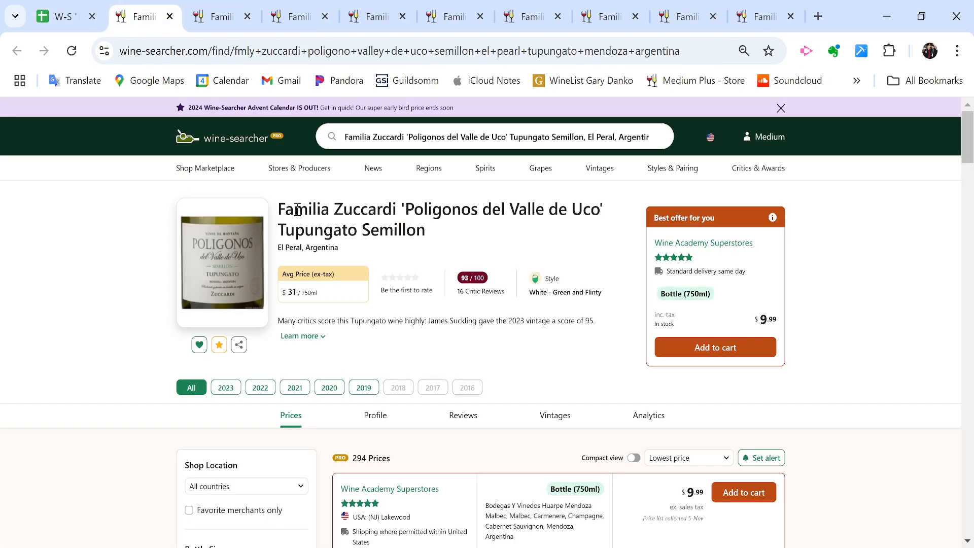
left_click(47, 3)
left_click_drag(66, 13, 170, 163)
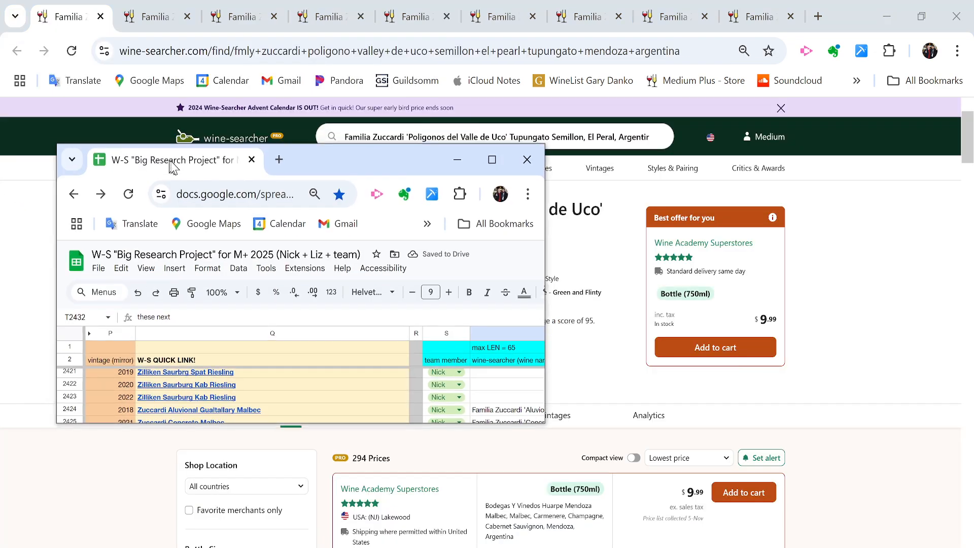
double_click(333, 154)
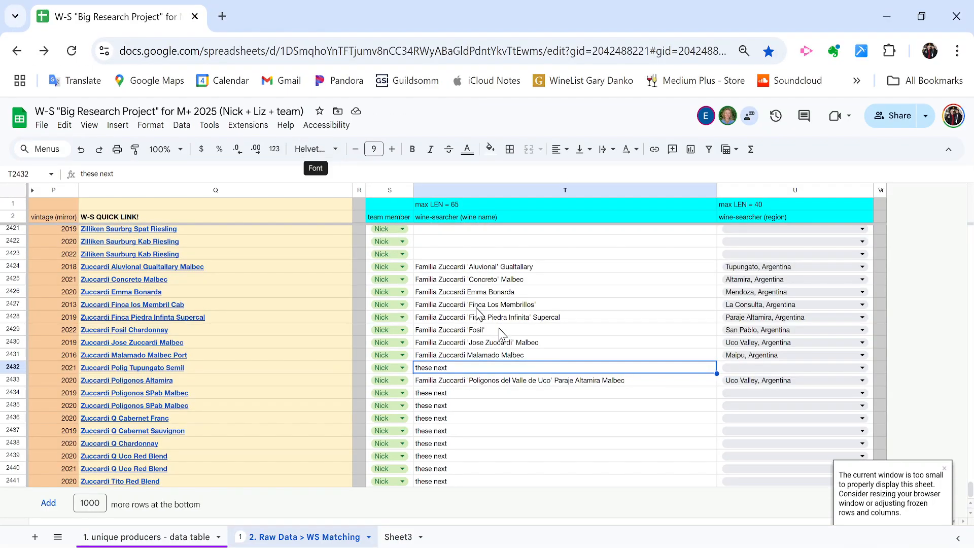
Copy the name and region from the 'Poligonos del Valle de Uco' Tupungato Semillon page over the placeholder in T2432.
key("alt+Tab")
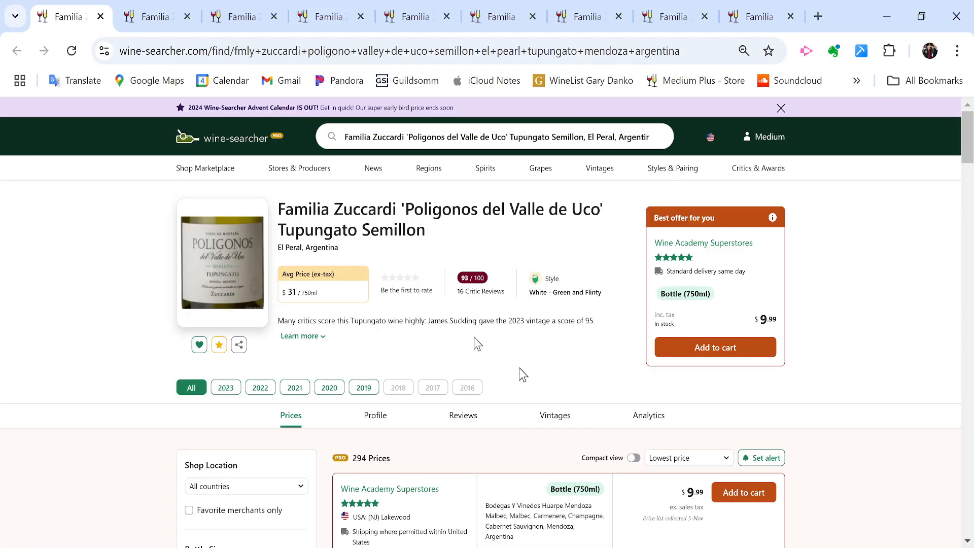
triple_click(300, 209)
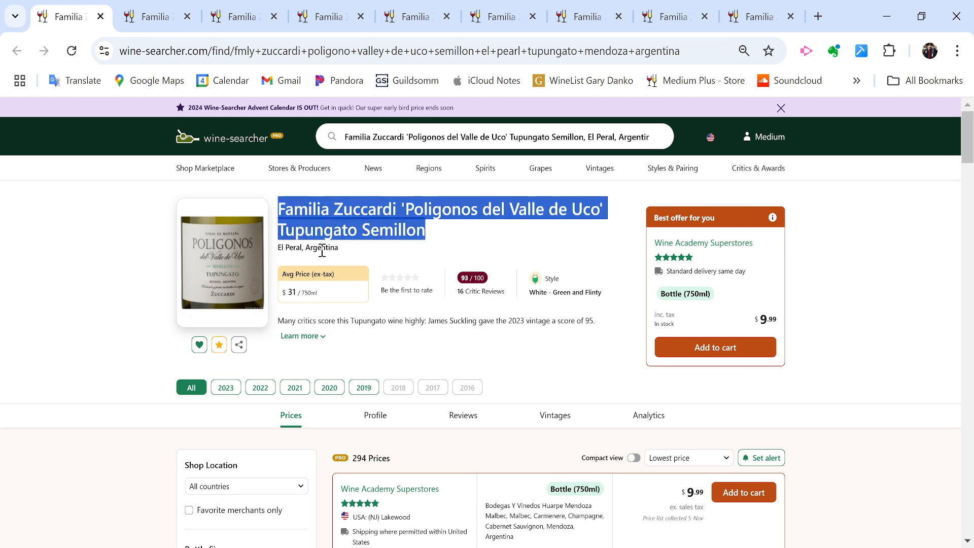
key("alt+Tab")
key("Return")
key("ctrl+a")
key("ctrl+v")
Move "El Peral, Argentina" out of the wine name in T2432 into the region cell U2432.
key("ctrl+shift+Left")
key("ctrl+shift+Left")
key("ctrl+shift+Left")
key("ctrl+shift+Left")
key("ctrl+x")
key("BackSpace")
key("Tab")
key("Down")
key("Left")
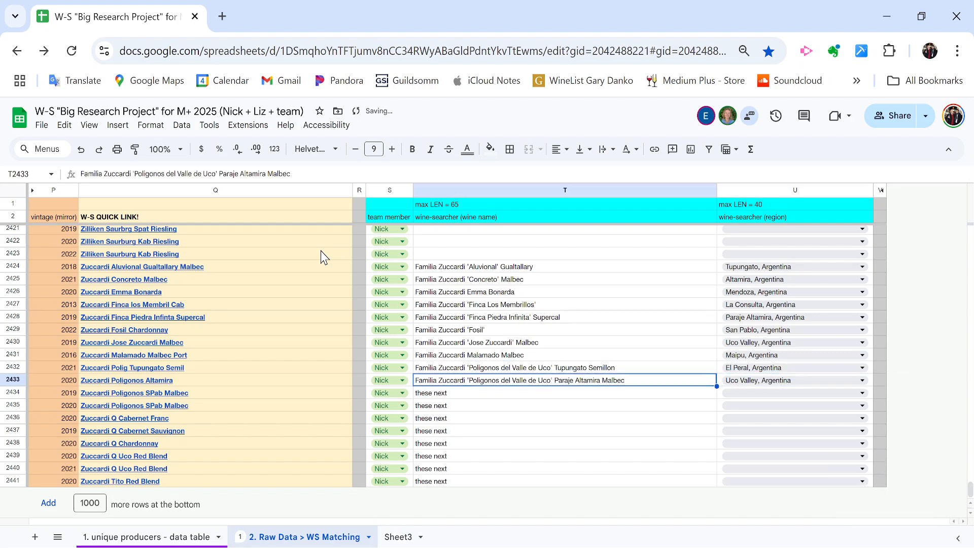
Close the Tupungato Semillon page, copy the San Pablo Malbec page's name and region heading, and return to spreadsheet cell T2434.
key("alt+Tab")
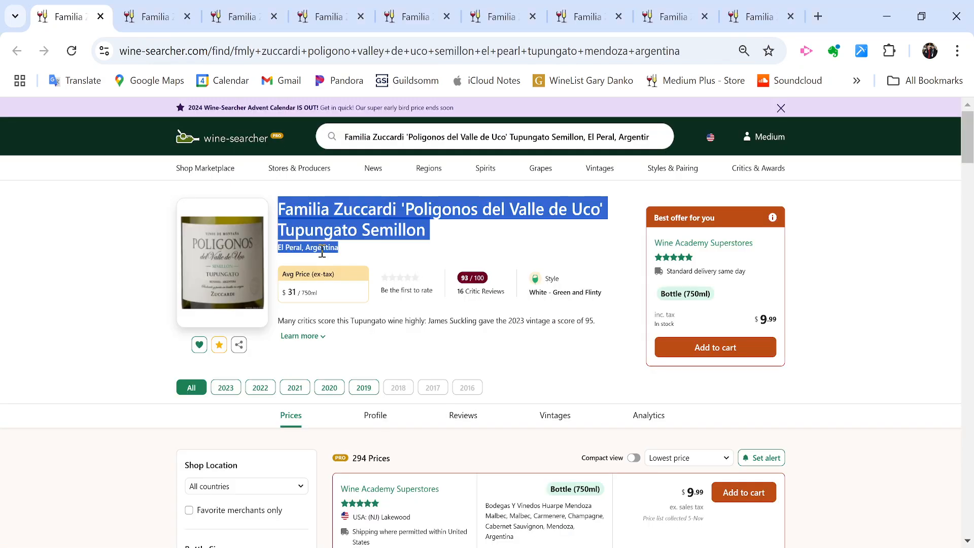
key("ctrl+w")
left_click_drag(286, 202, 410, 233)
key("alt+Tab")
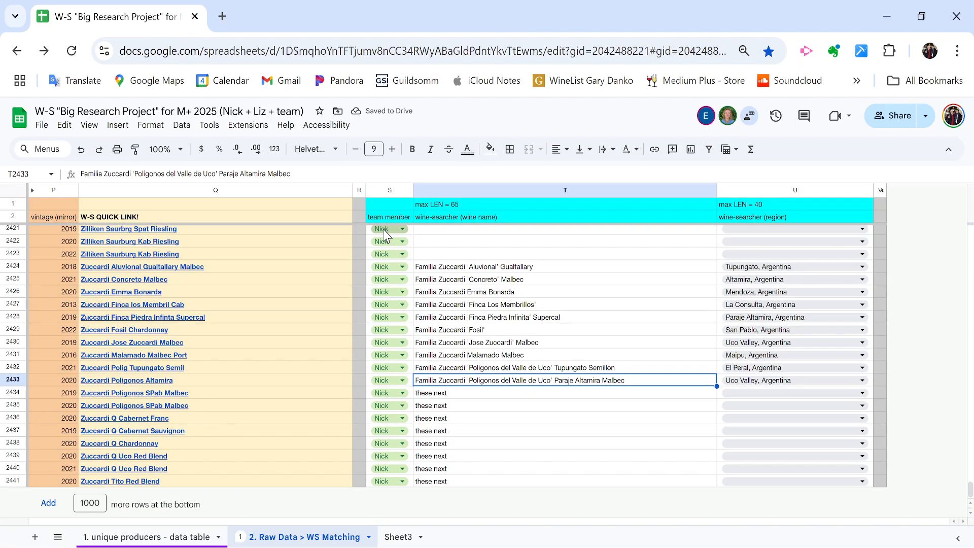
key("Down")
key("alt+Tab")
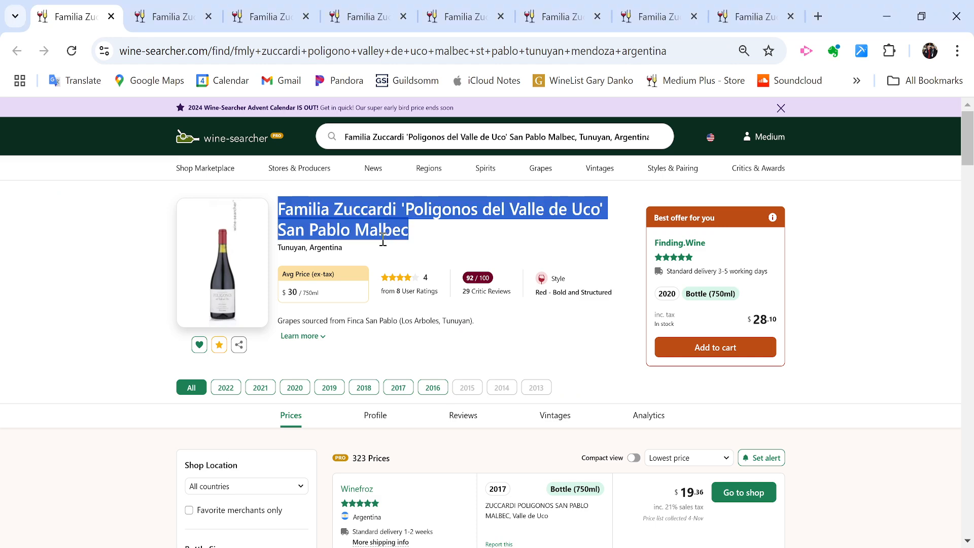
key("shift+Down")
key("alt+Tab")
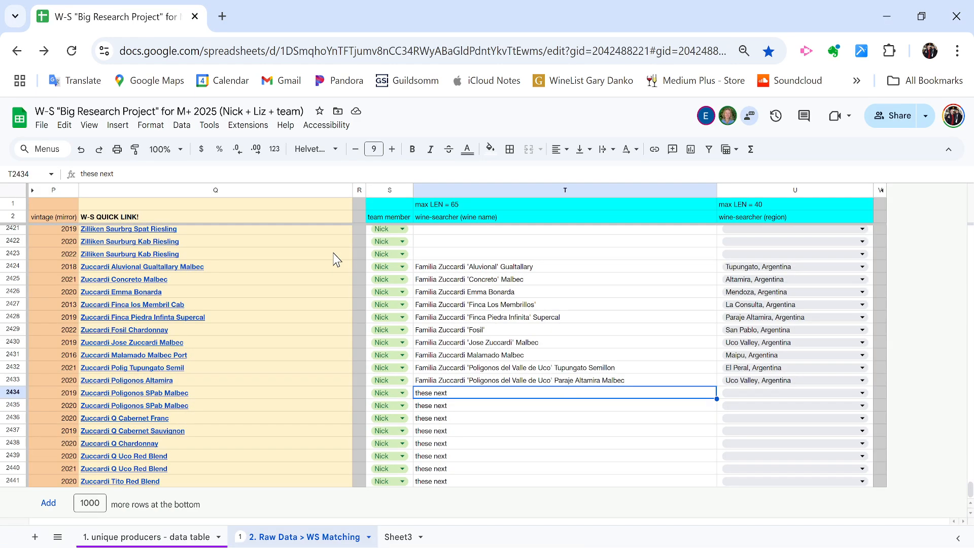
Replace the placeholder in T2434 with the copied San Pablo Malbec name and move "Tunuyan, Argentina" into U2434.
key("Return")
key("ctrl+a")
key("ctrl+v")
key("ctrl+shift+Left")
key("ctrl+x")
key("Tab")
key("ctrl+v")
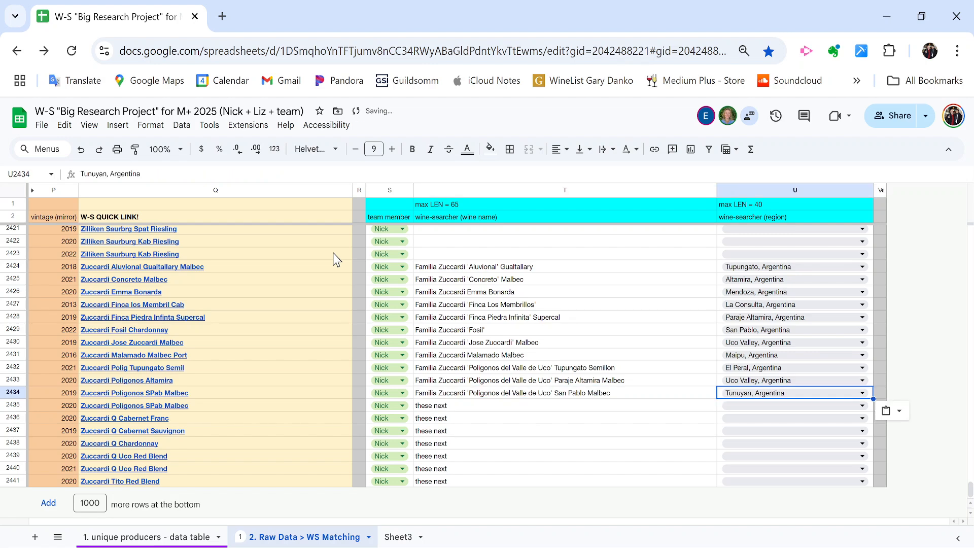
key("Return")
Close the first San Pablo Malbec page and copy the name and region heading from its duplicate page.
key("alt+Tab")
key("ctrl+w")
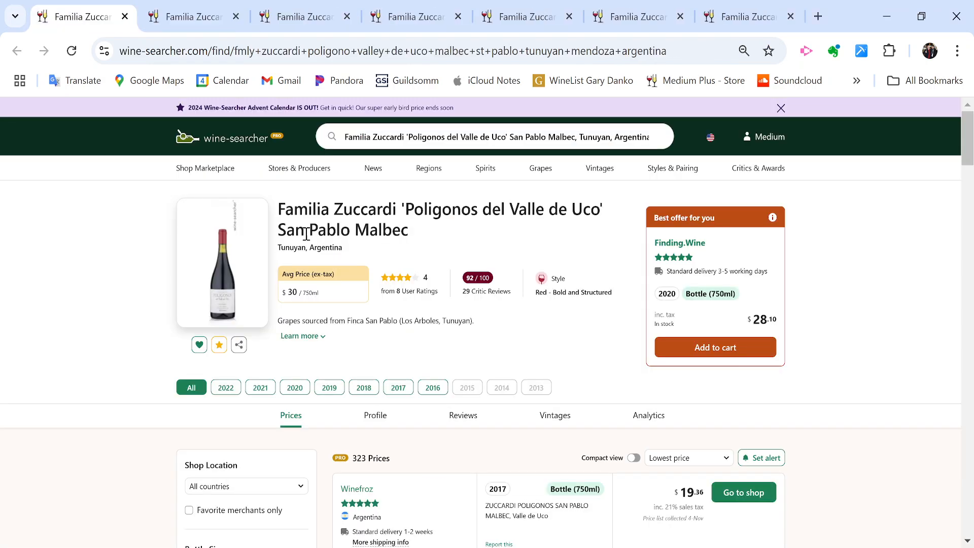
left_click_drag(290, 204, 329, 250)
key("ctrl+c")
key("alt+Tab")
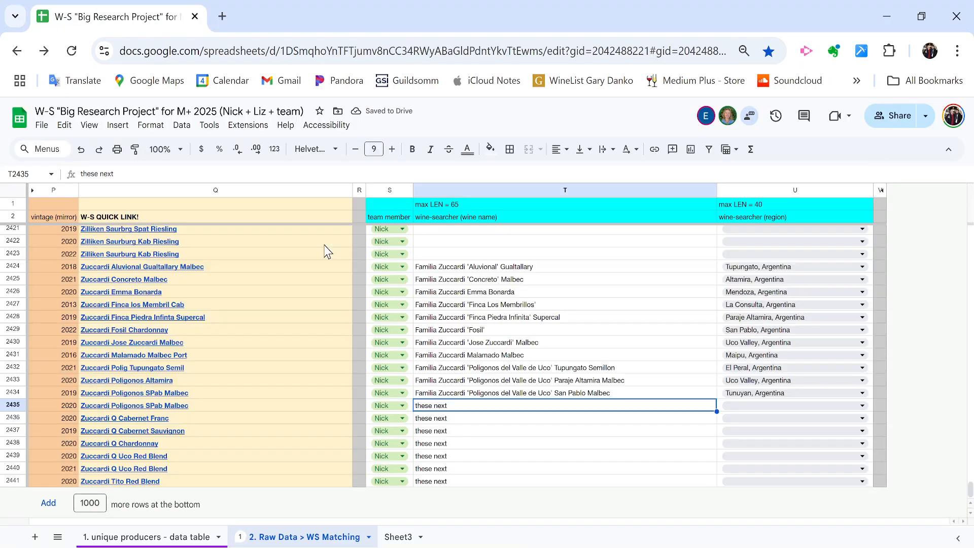
Copy the San Pablo Malbec name and region from T2434:U2434 into T2435:U2435.
left_click(259, 395)
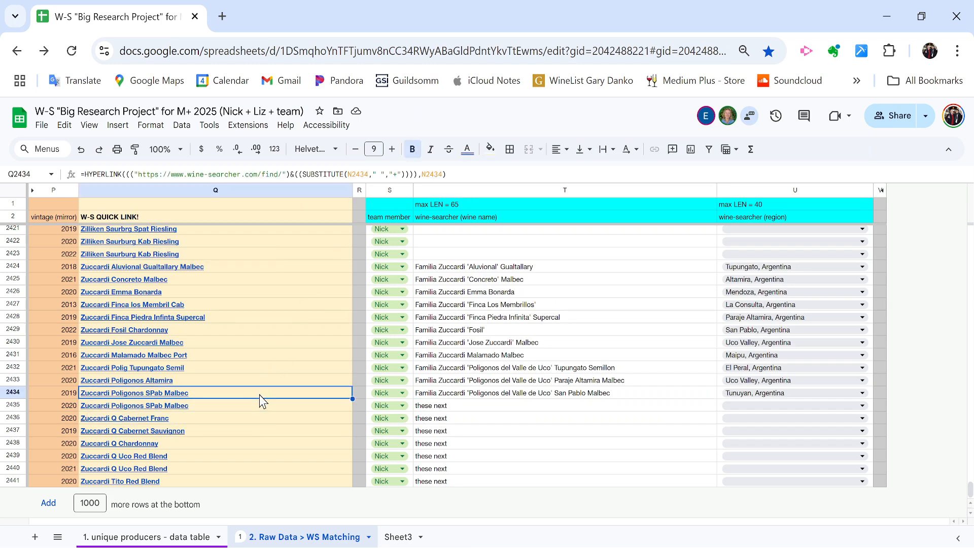
key("Left")
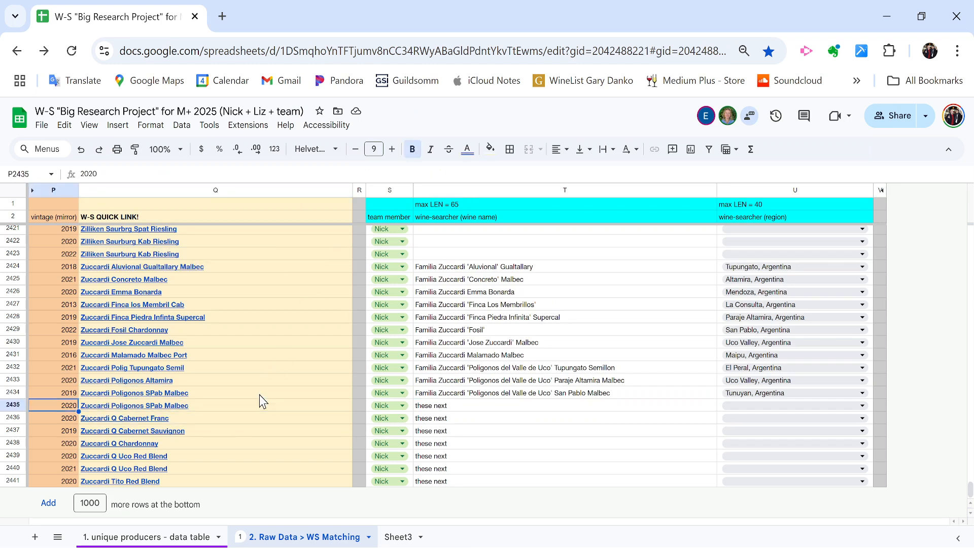
key("Right")
key("Right")
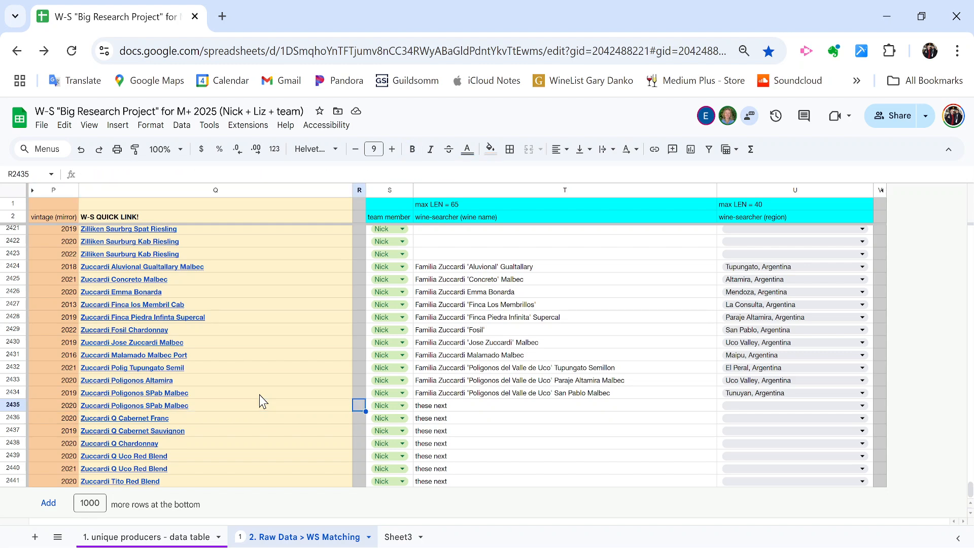
key("Up")
key("Right")
key("Right")
key("shift+Right")
key("ctrl+c")
key("Down")
key("ctrl+v")
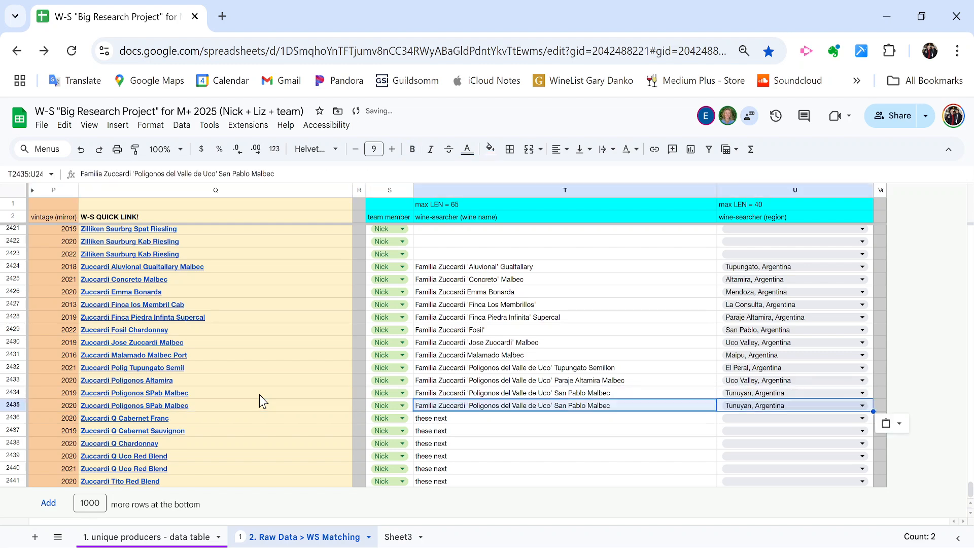
Look through the quick links of the neighbouring Zuccardi rows 2434 to 2439.
key("Left")
key("Left")
key("Left")
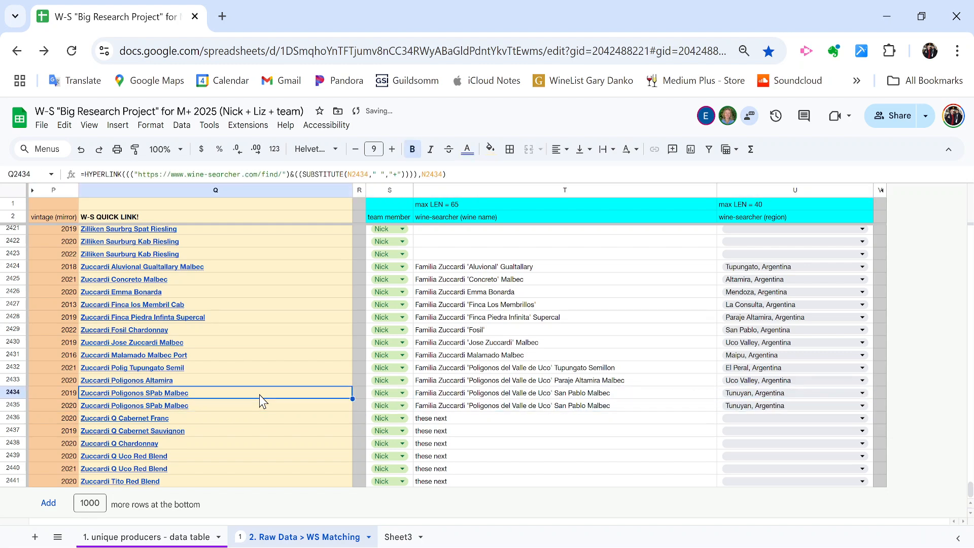
key("Down")
key("Down")
key("Down")
key("Down")
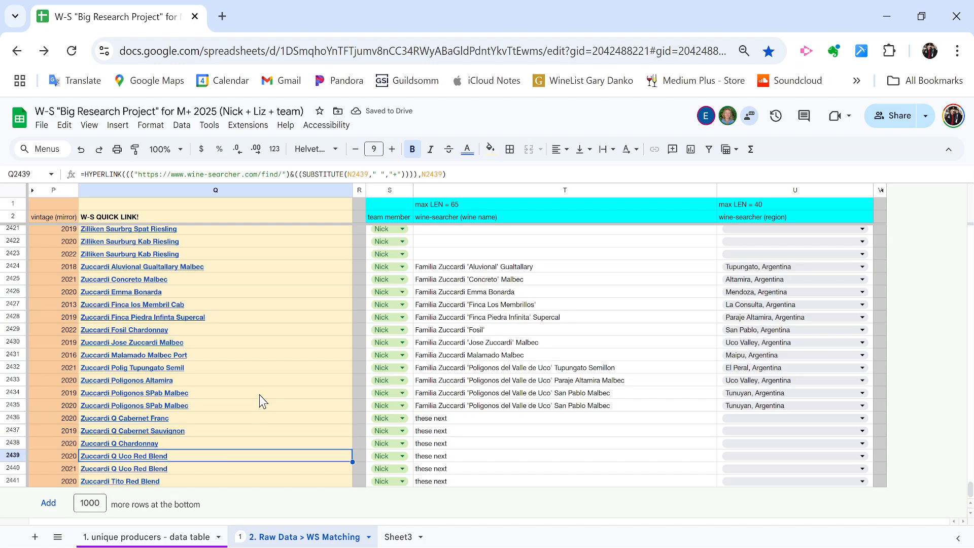
key("Up")
key("Up")
key("Up")
key("Up")
key("Up")
key("Right")
key("Right")
key("Right")
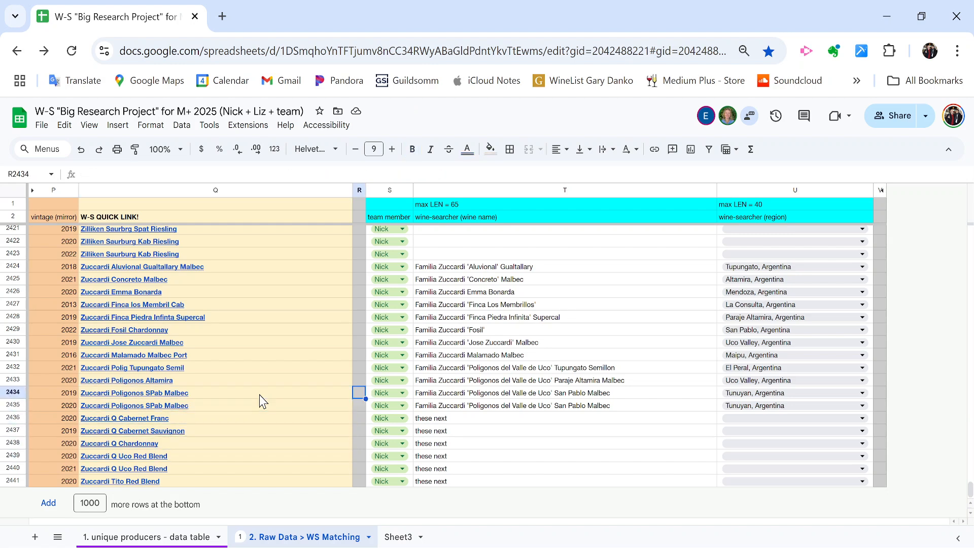
Close the duplicate San Pablo Malbec page and copy the name and region heading from the 'Zuccardi Q' Cabernet Franc page.
key("alt+Tab")
key("ctrl+w")
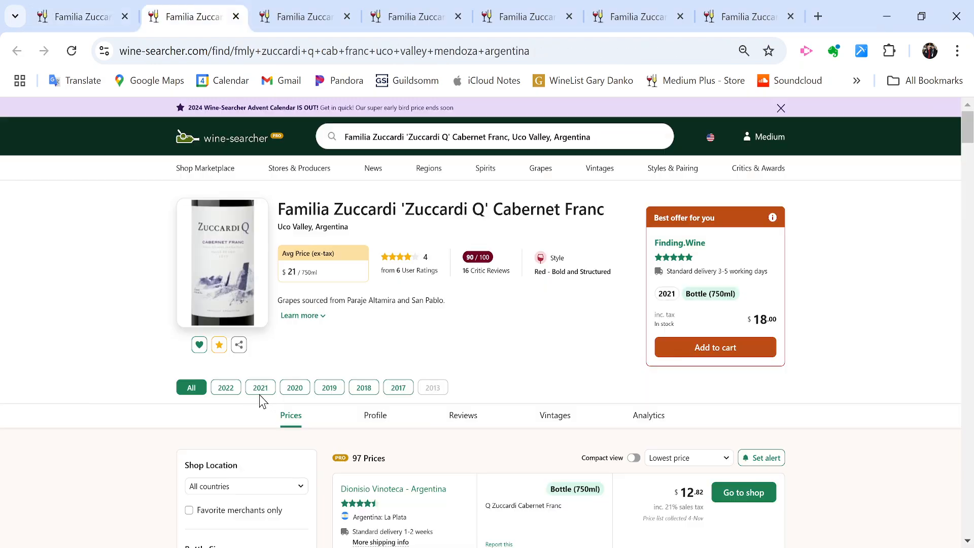
triple_click(326, 228)
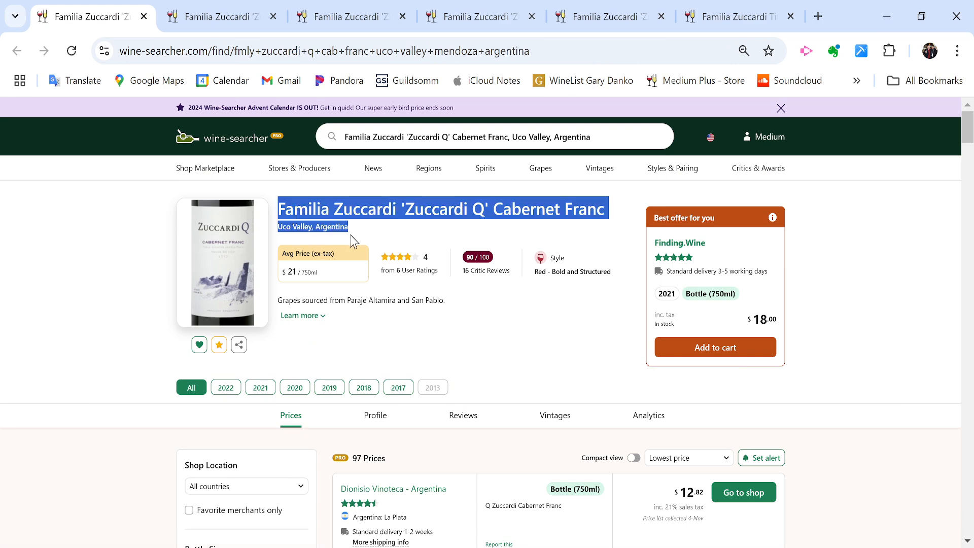
key("alt+Tab")
In the spreadsheet, replace the "these next" placeholder in T2436 with the copied Cabernet Franc name and region.
key("Left")
key("Left")
key("Left")
key("Down")
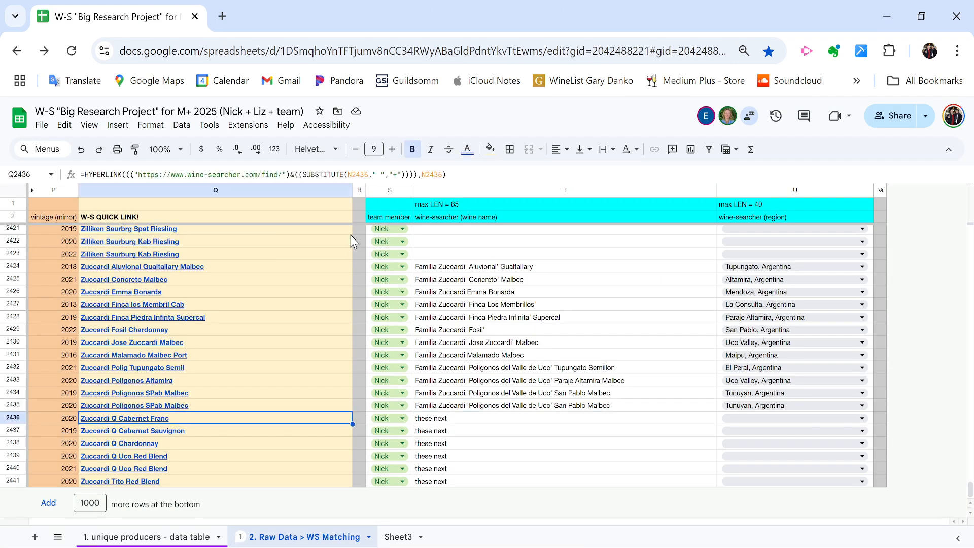
key("Right")
key("Right")
key("Right")
key("Return")
key("ctrl+a")
key("ctrl+v")
Remove "Uco Valley, Argentina" and the leftover line break from the wine name in T2436.
key("ctrl+shift+Left")
key("ctrl+shift+Left")
key("BackSpace")
key("BackSpace")
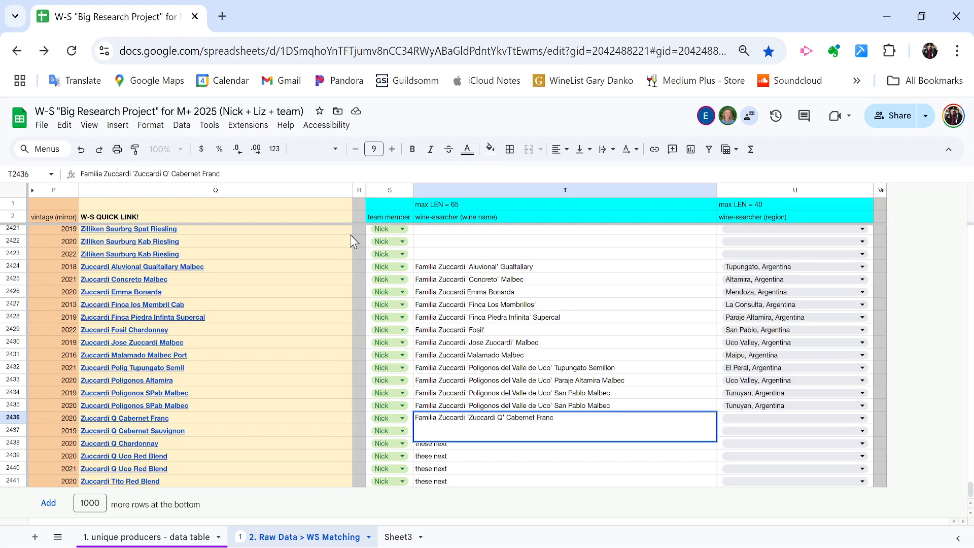
key("Return")
key("Up")
key("Return")
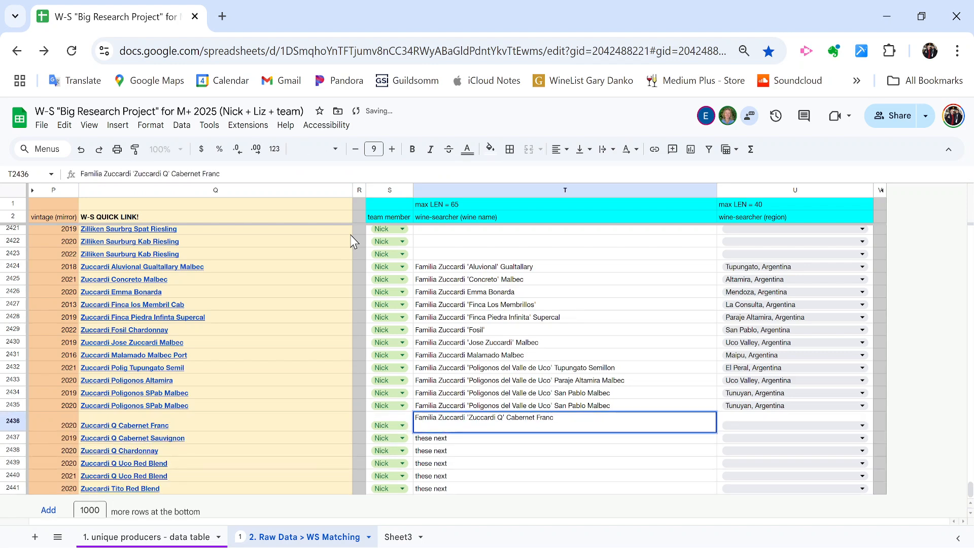
key("BackSpace")
key("Return")
key("Up")
Enter "Uco Valley, Argentina" in the region cell U2436 of the Cabernet Franc row.
key("Left")
key("Left")
key("Left")
key("Right")
key("Right")
key("Right")
key("Left")
key("Left")
key("Left")
key("Right")
key("Right")
key("Right")
key("Right")
key("ctrl+v")
Clear all remaining "these next" placeholders in the wine name column from T2437 down.
key("Down")
key("Left")
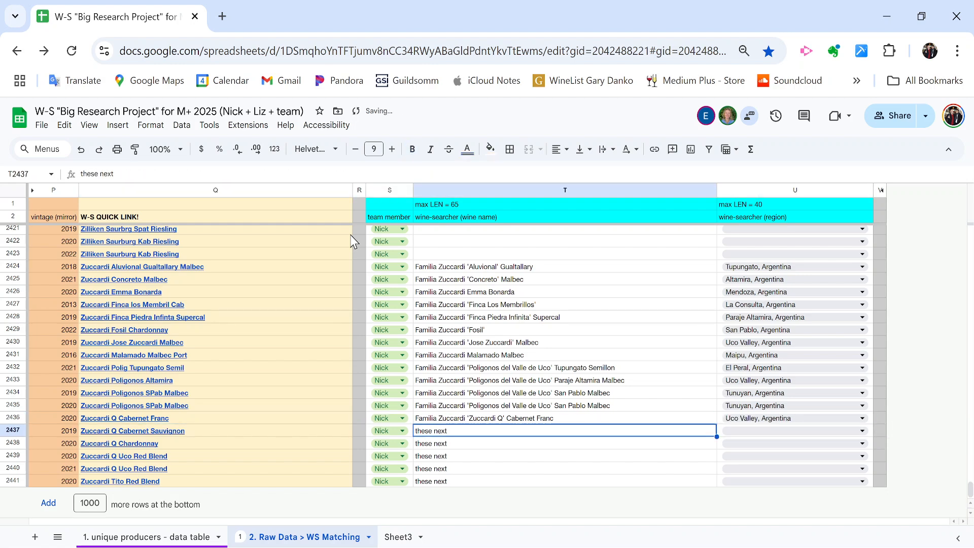
key("ctrl+shift+Down")
key("Delete")
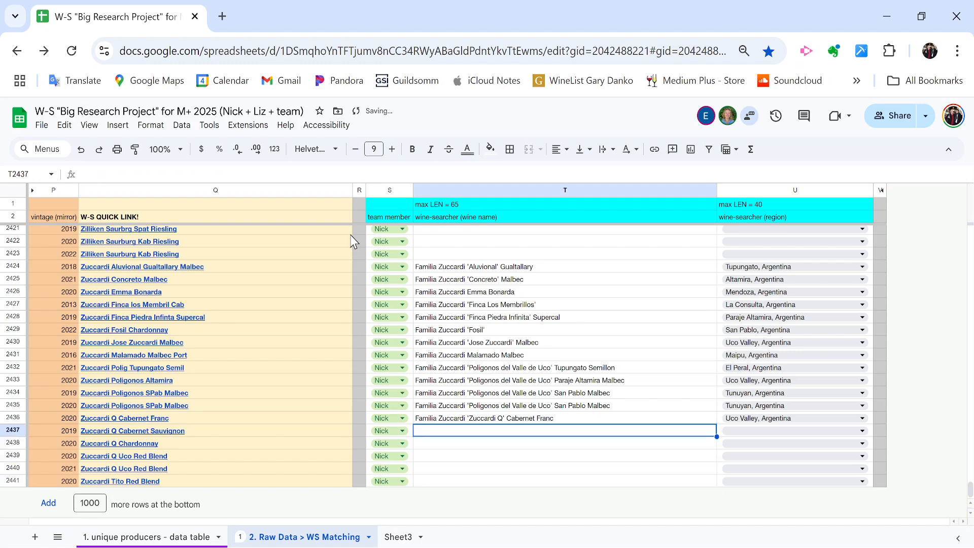
Copy the name and region heading from the 'Zuccardi Q' Cabernet Sauvignon page and return to the spreadsheet.
key("alt+Tab")
key("ctrl+shift+Tab")
left_click_drag(287, 209, 348, 247)
key("ctrl+c")
key("alt+Tab")
Paste the Cabernet Sauvignon heading into T2437 and trim it to "Familia Zuccardi 'Zuccardi Q' Cabernet Sauvignon".
key("Return")
key("ctrl+v")
key("ctrl+shift+Left")
key("BackSpace")
key("BackSpace")
key("Return")
key("Up")
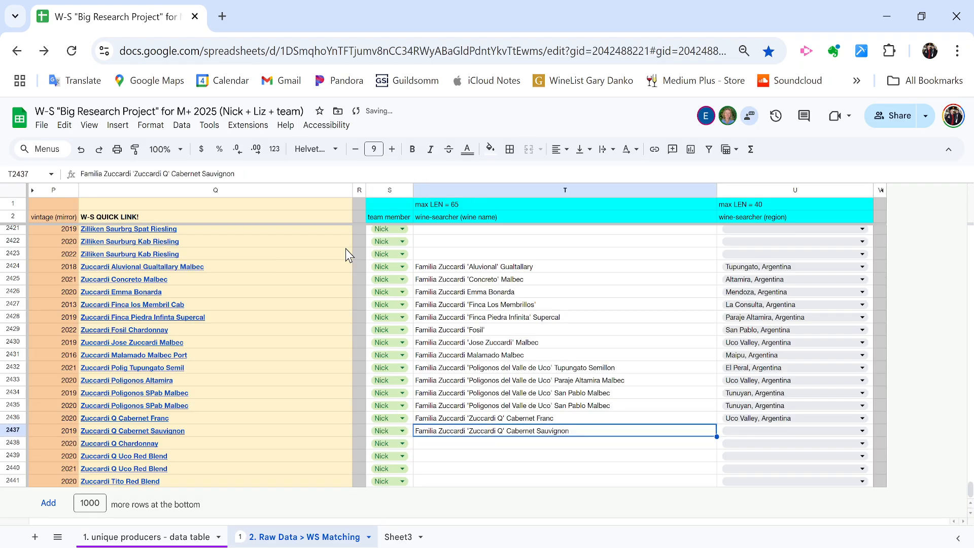
Enter "Uco Valley, Argentina" in the region cell U2437.
key("Right")
key("Left")
key("Right")
key("Return")
key("ctrl+v")
key("Return")
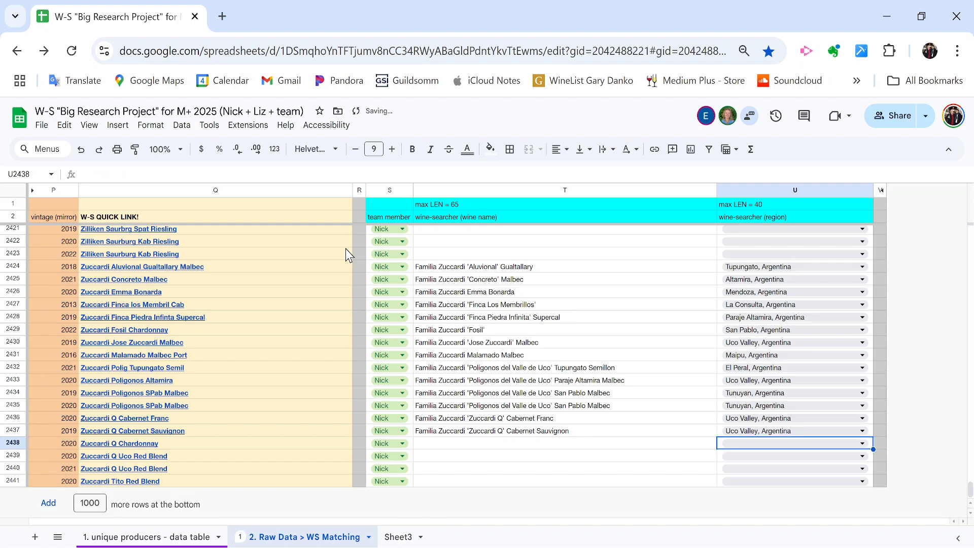
Copy the name and region heading from the 'Zuccardi Q' Chardonnay page into the wine name cell T2438.
key("Left")
left_click(260, 443)
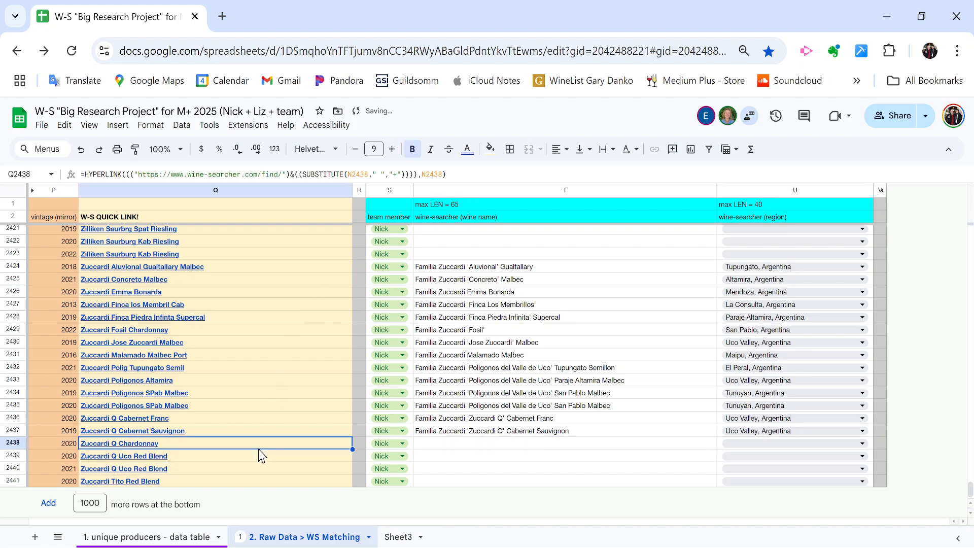
left_click(203, 462)
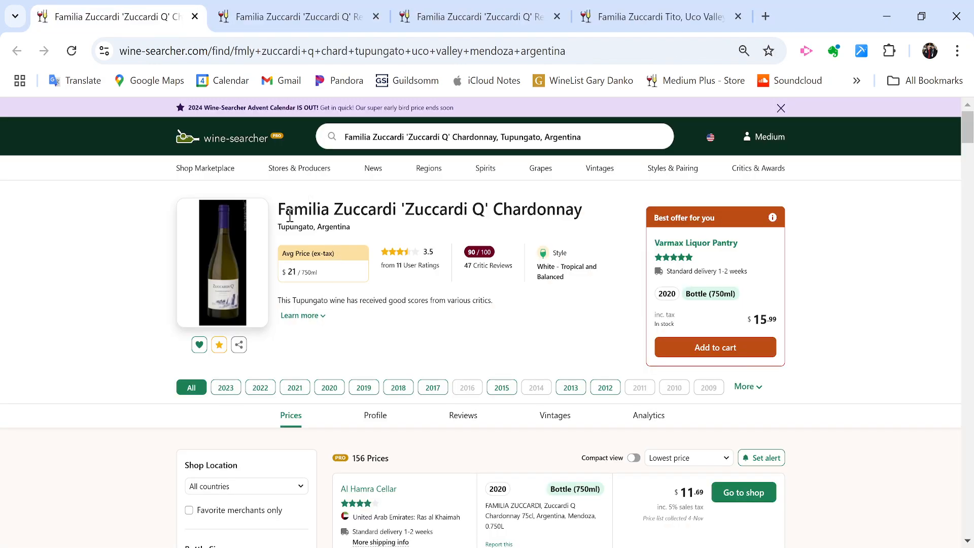
left_click_drag(290, 216, 326, 226)
key("ctrl+c")
key("alt+Tab")
key("ctrl+v")
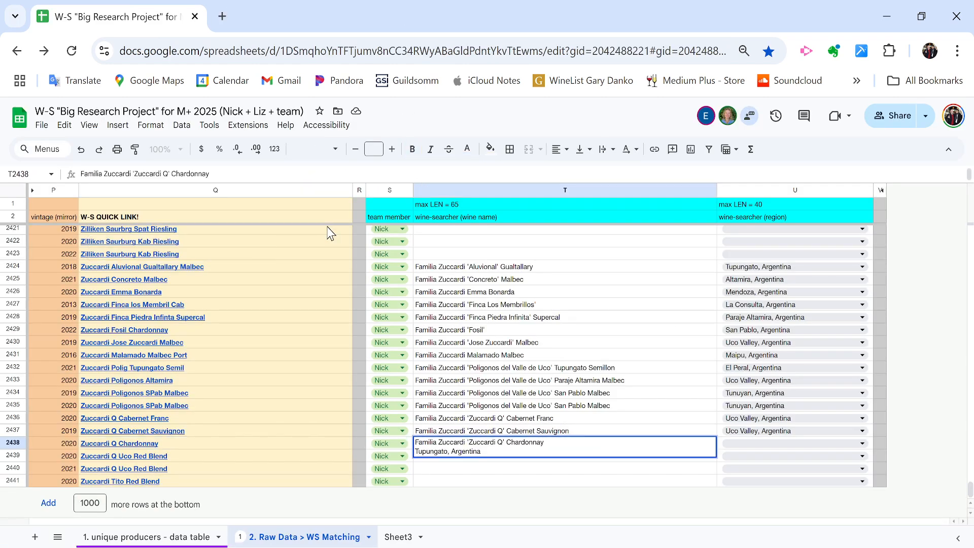
Move "Tupungato, Argentina" out of the wine name in T2438 into the region cell U2438.
key("shift+Home")
key("BackSpace")
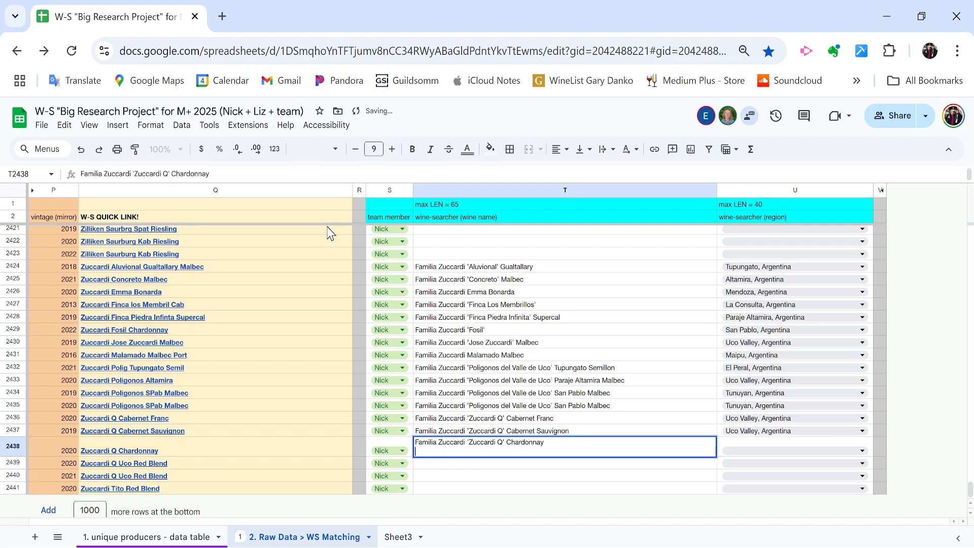
key("Tab")
key("ctrl+v")
key("Return")
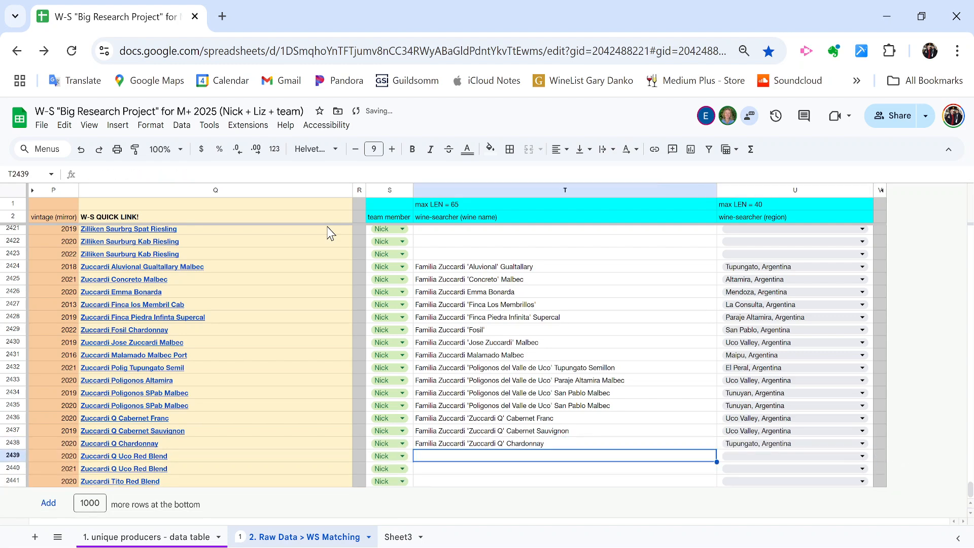
Close the Chardonnay page and copy the name and region heading from the 'Zuccardi Q' Red Blend page into the wine name cell T2439.
key("alt+Tab")
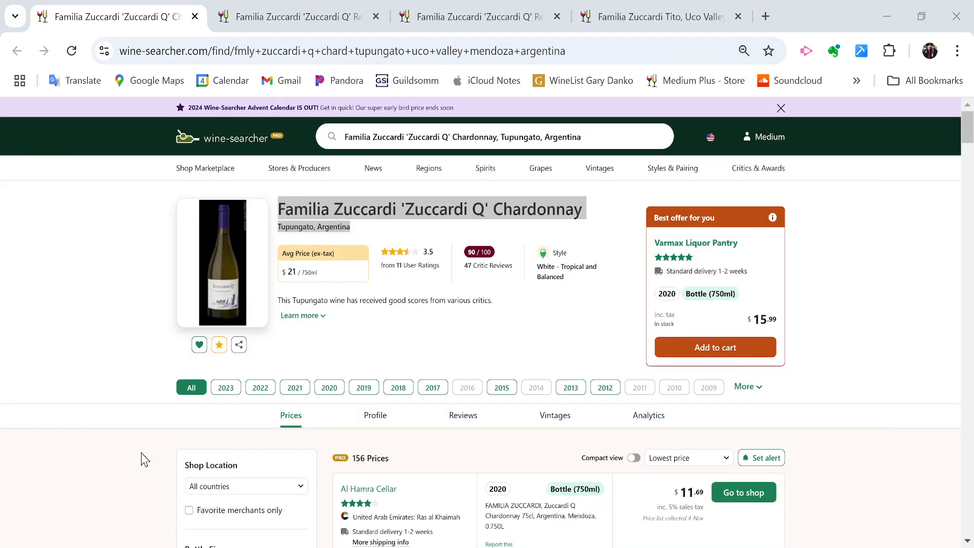
key("ctrl+w")
triple_click(293, 213)
triple_click(293, 212)
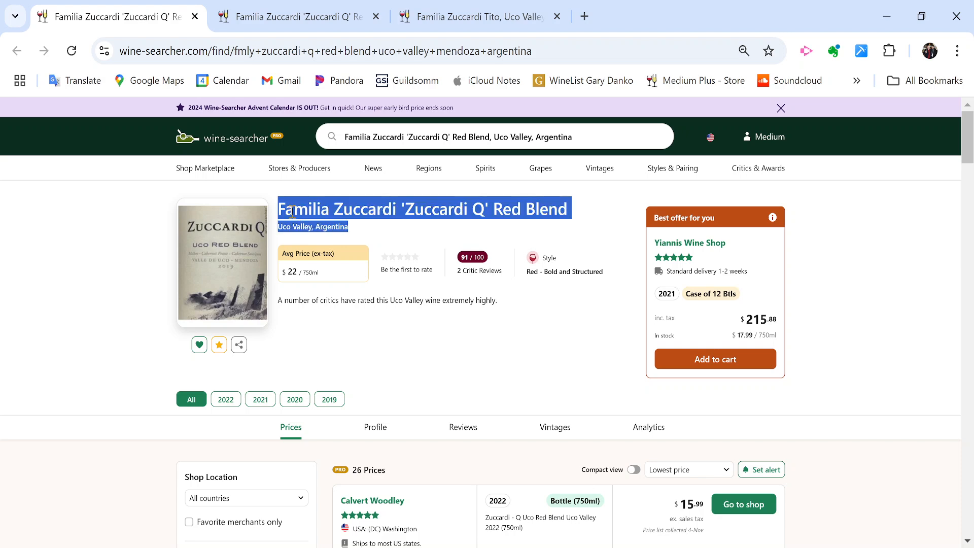
key("ctrl+c")
key("alt+Tab")
key("Return")
key("ctrl+v")
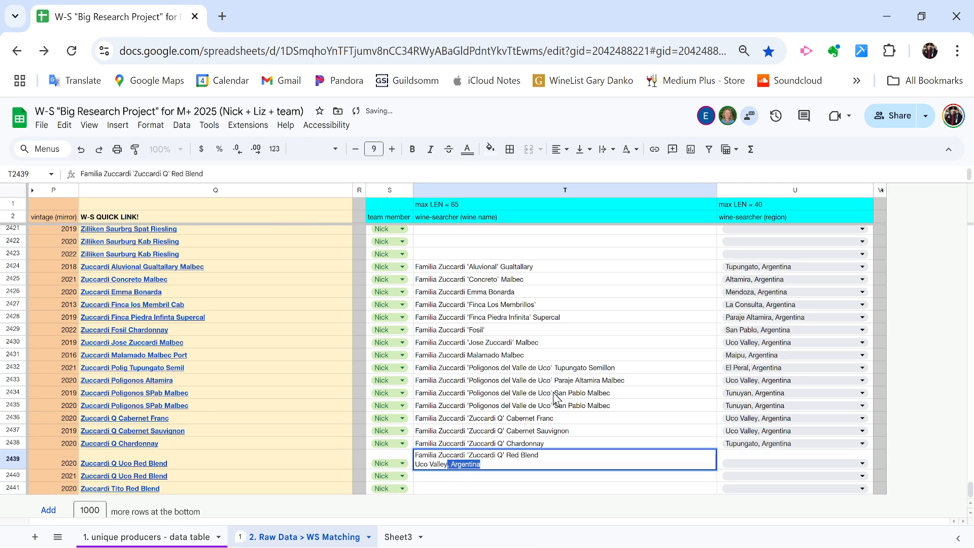
Move "Uco Valley, Argentina" out of the wine name in T2439 into the region cell U2439.
key("BackSpace")
key("BackSpace")
key("Tab")
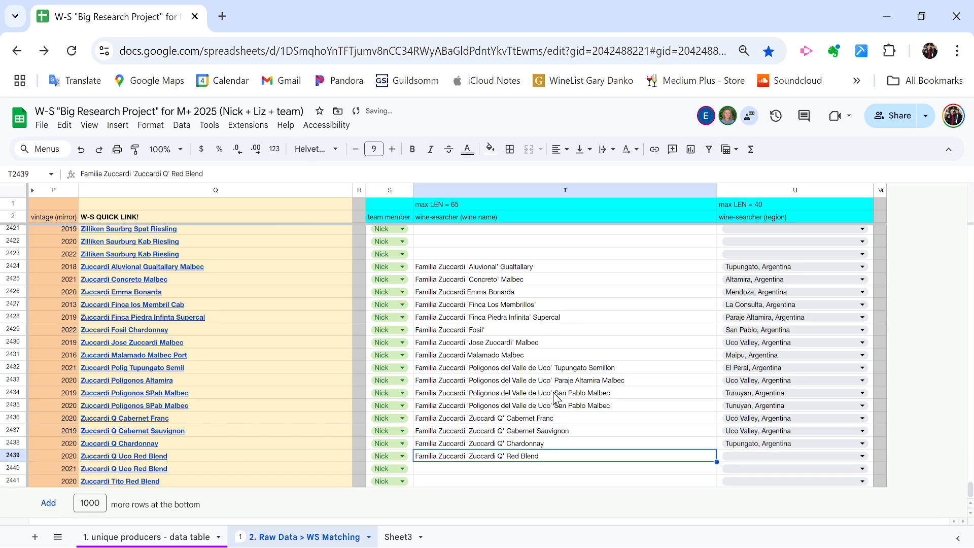
key("ctrl+v")
Copy the Red Blend wine name and region from row 2439 into row 2440 for the 2021 vintage.
key("Left")
key("Left")
key("Left")
key("Left")
key("Down")
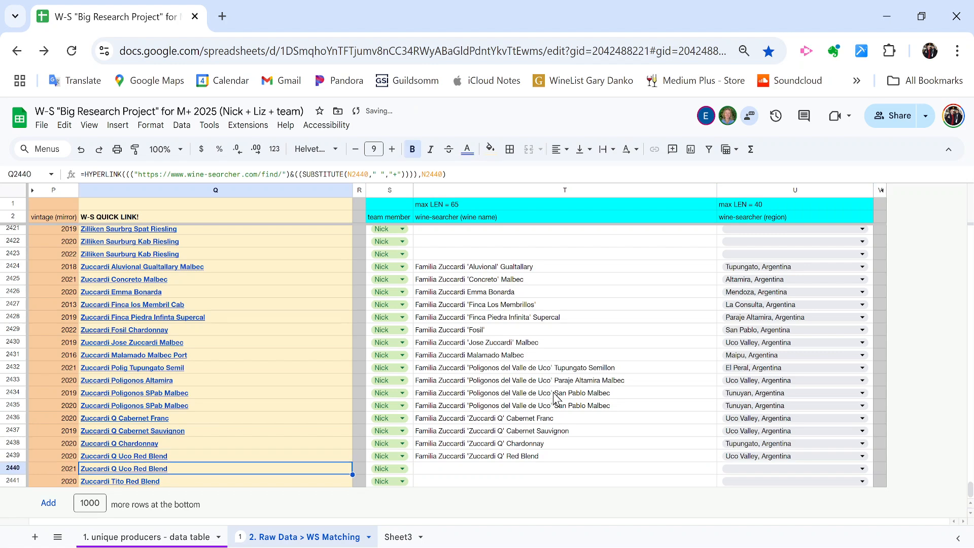
key("Up")
key("Right")
key("Right")
key("Right")
key("shift+Right")
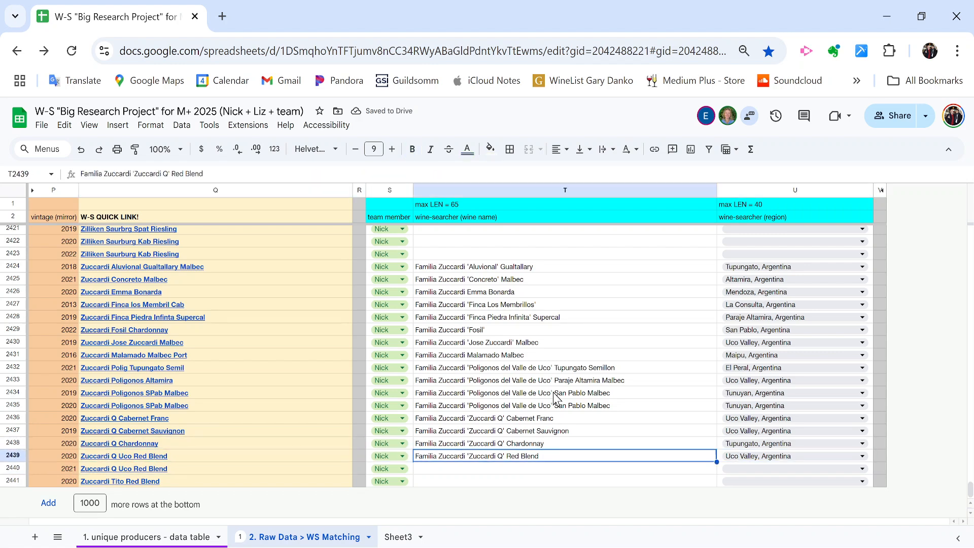
key("ctrl+c")
key("Down")
key("ctrl+v")
Close both 'Zuccardi Q' Red Blend pages and bring up the Familia Zuccardi Tito page.
key("Left")
key("Left")
key("Left")
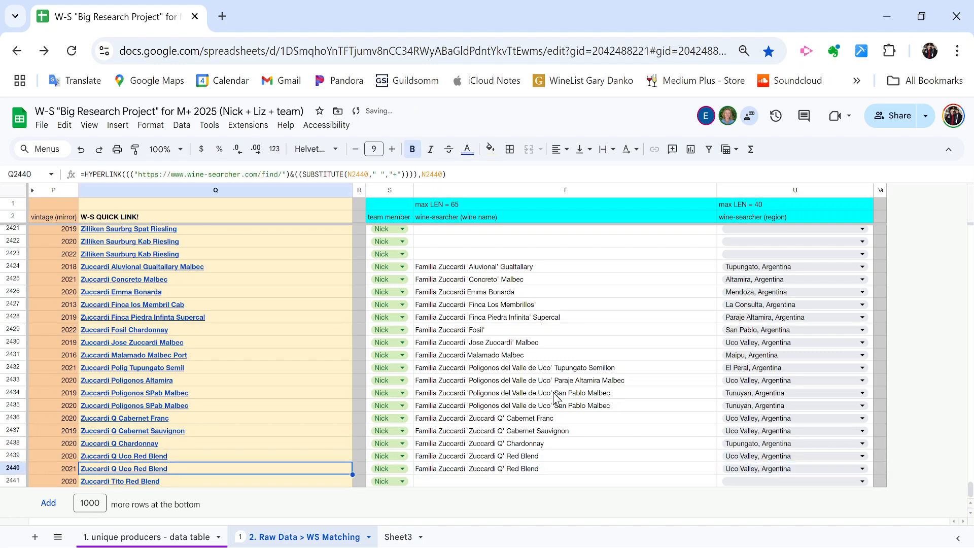
key("Down")
key("alt+Tab")
key("ctrl+w")
key("ctrl+w")
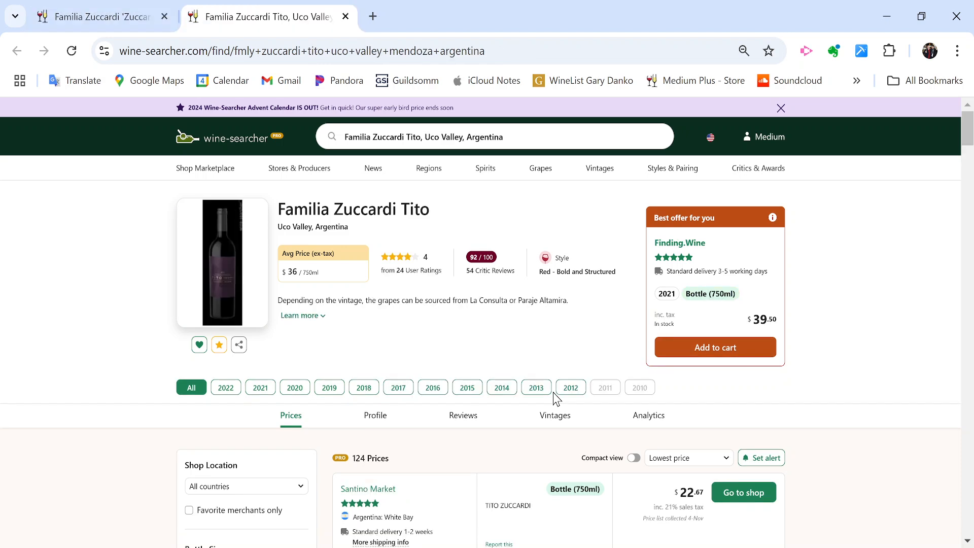
Copy the name and region heading from the Familia Zuccardi Tito page into the wine name cell T2441.
left_click_drag(275, 206, 330, 228)
key("alt+Tab")
key("Right")
key("Right")
key("Right")
key("Return")
key("ctrl+v")
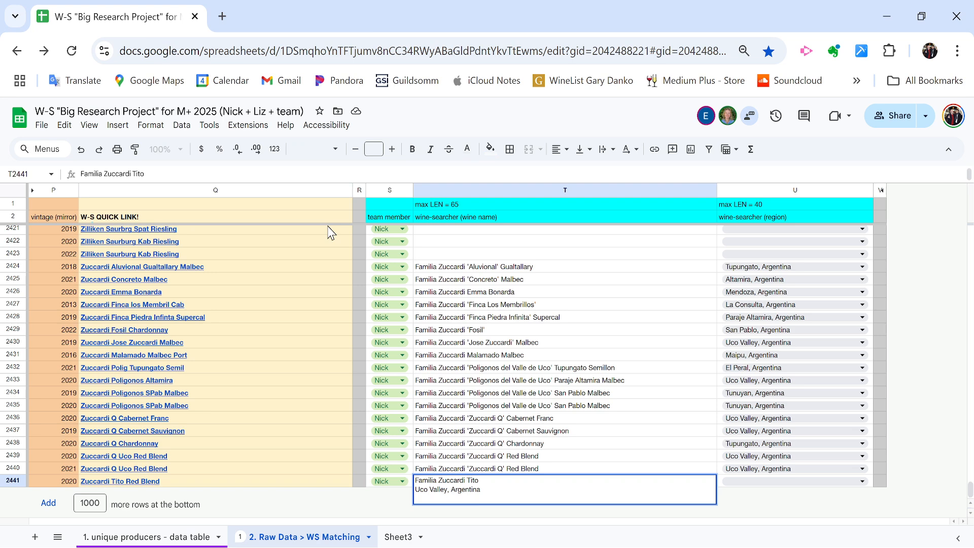
Trim the wine name in T2441 to "Familia Zuccardi Tito" and enter "Uco Valley, Argentina" in the region cell U2441.
key("Return")
key("Up")
key("Down")
key("Return")
key("shift+Home")
key("BackSpace")
key("Return")
key("Right")
key("ctrl+v")
key("Left")
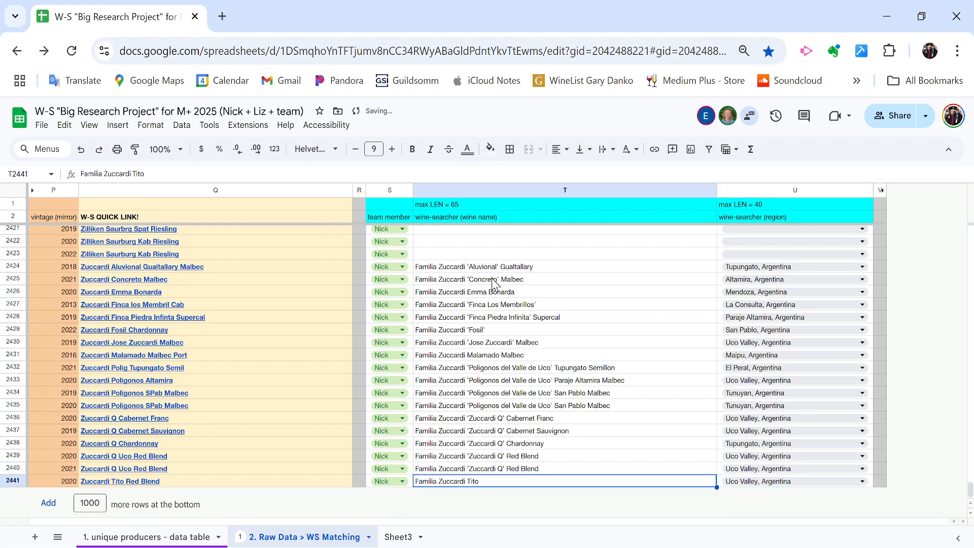
Examine the wine name and region columns in the rows above the Zuccardi wines for filled and empty entries.
scroll(492, 279, "up", 9)
scroll(491, 278, "up", 20)
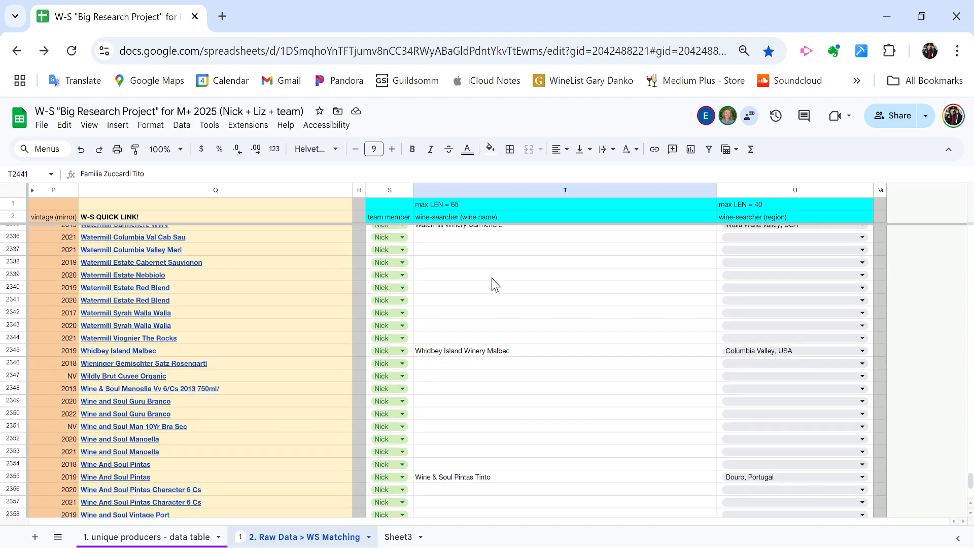
scroll(492, 278, "up", 1)
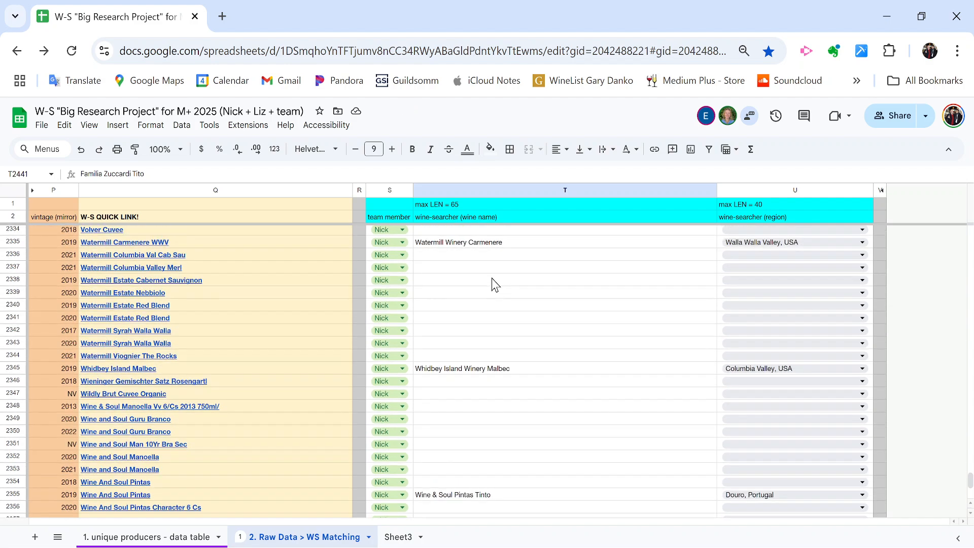
scroll(492, 279, "up", 4)
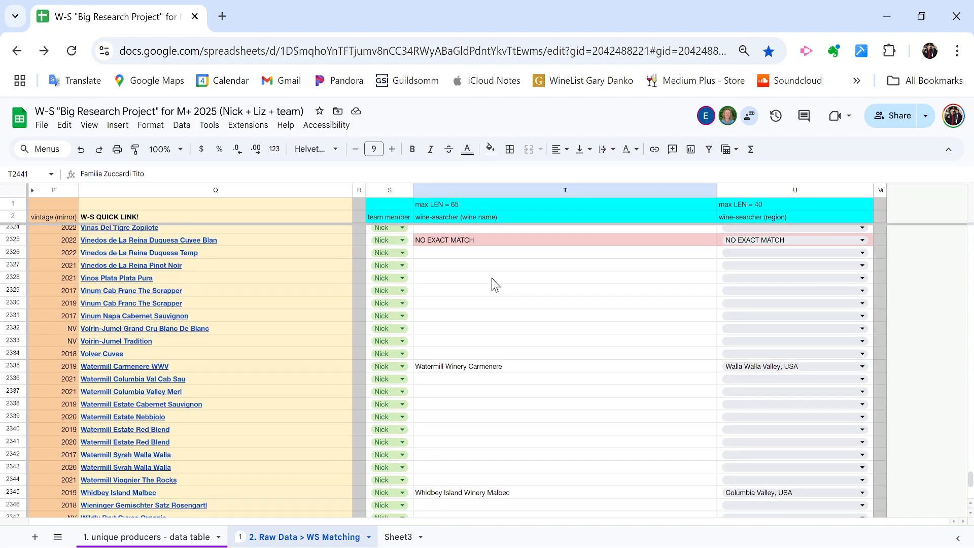
scroll(492, 278, "up", 6)
left_click(492, 278)
scroll(491, 278, "down", 20)
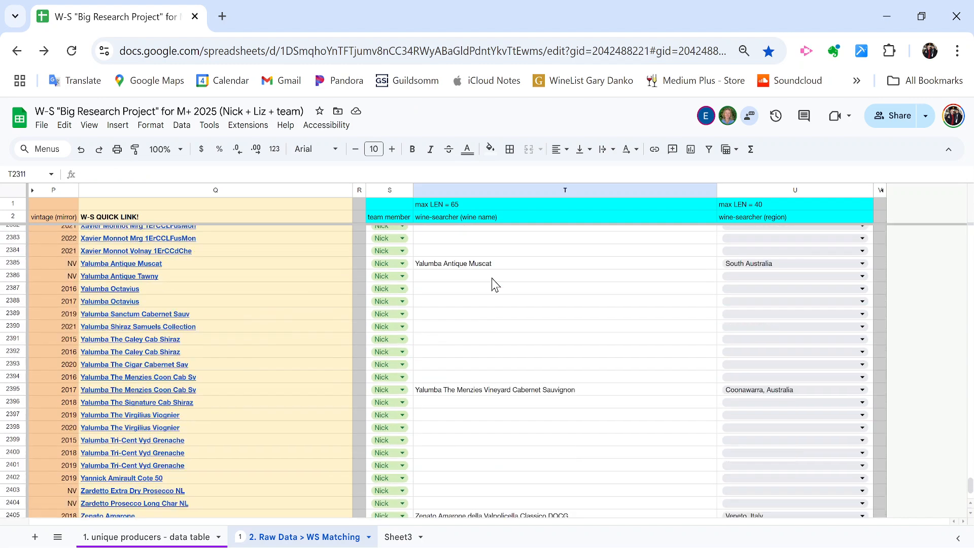
scroll(492, 278, "down", 15)
Select the Zuccardi wine names from T2424 through T2441.
left_click(461, 319)
key("Up")
key("Up")
key("Up")
key("Up")
key("ctrl+shift+Down")
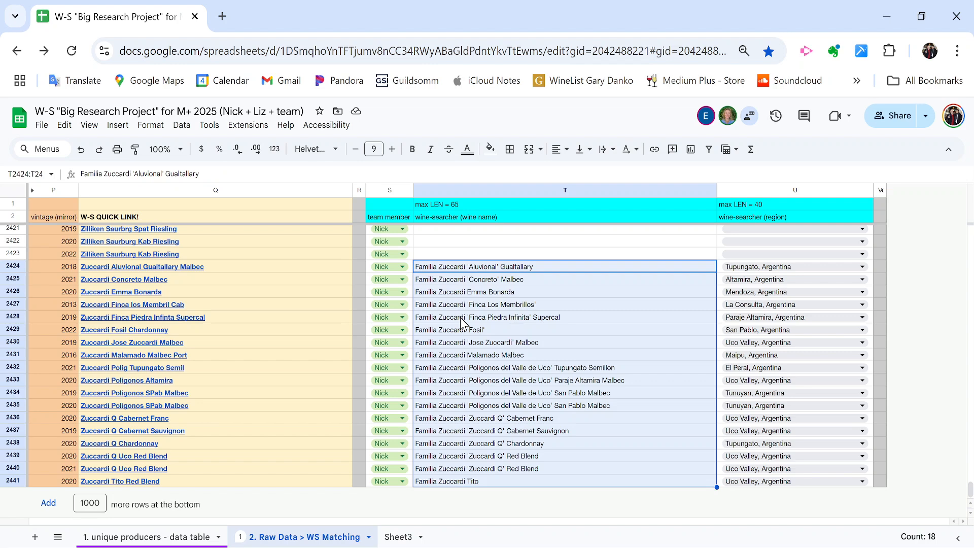